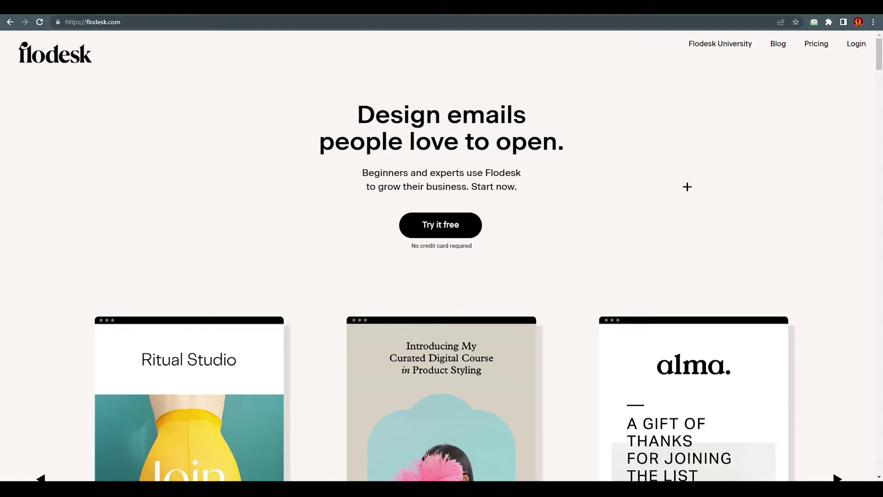
- Sign in, delete the Bold course sale draft, and return to the empty My emails list
left_click(859, 44)
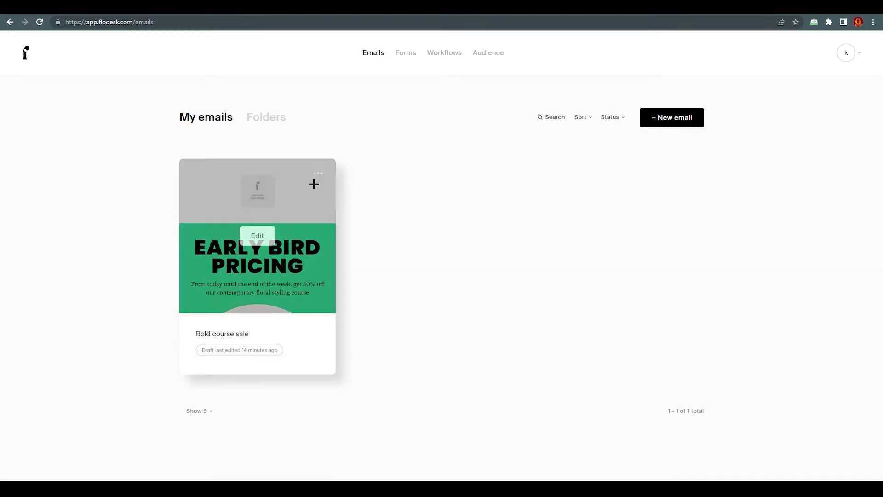
left_click(317, 175)
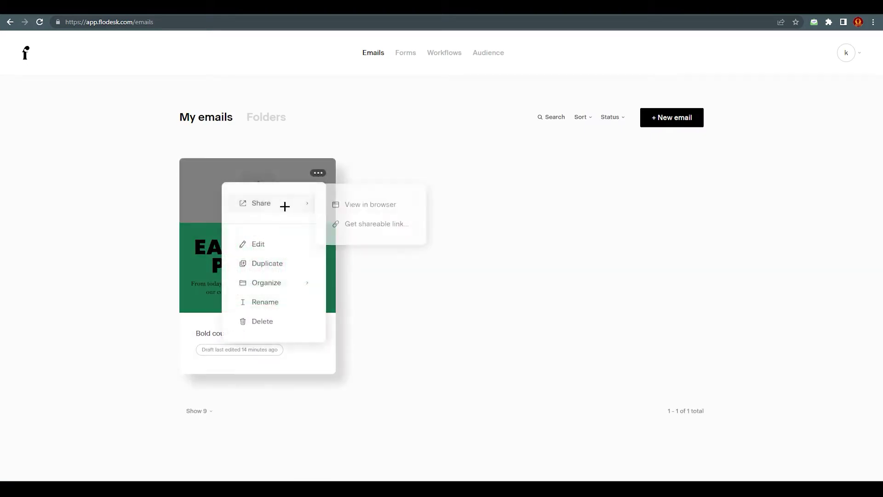
left_click(259, 321)
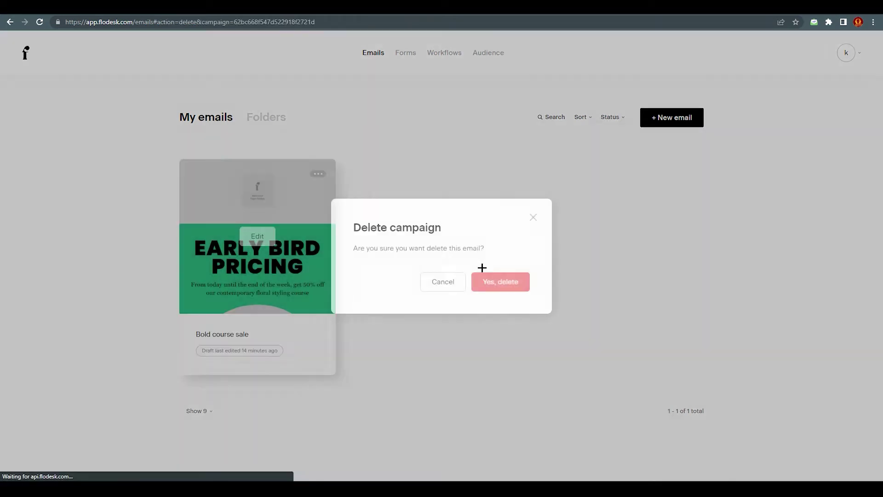
left_click(481, 280)
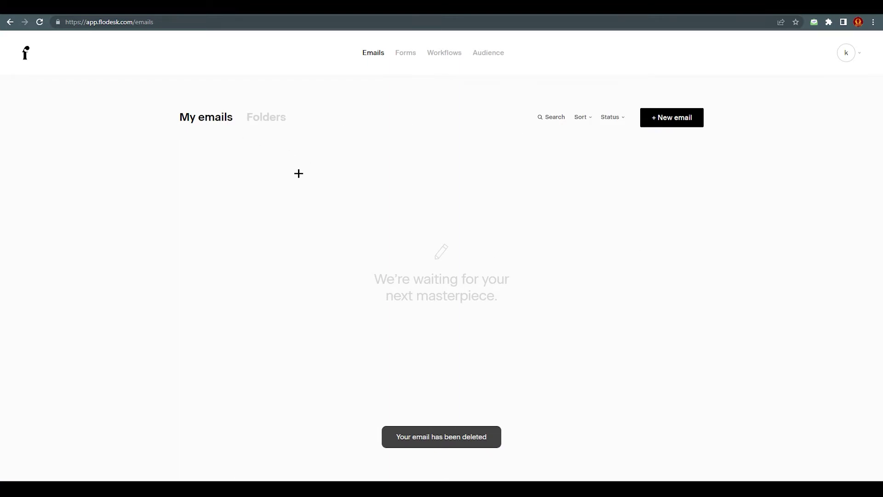
left_click(264, 118)
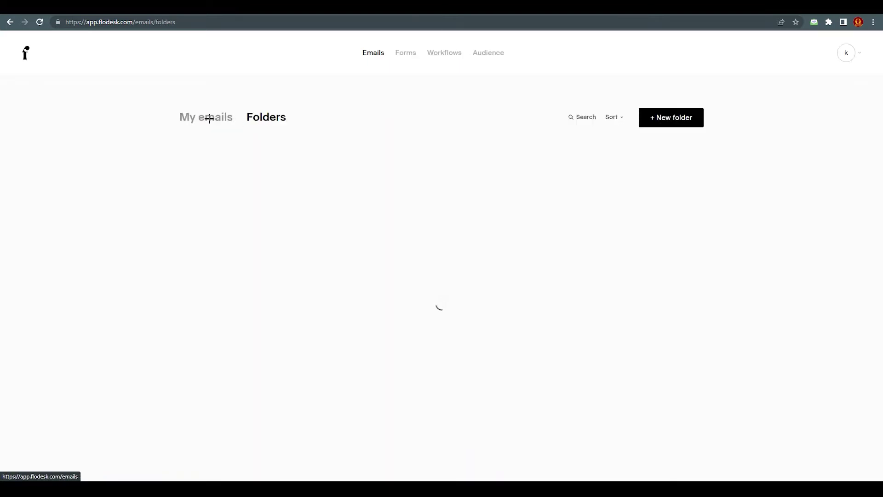
left_click(207, 121)
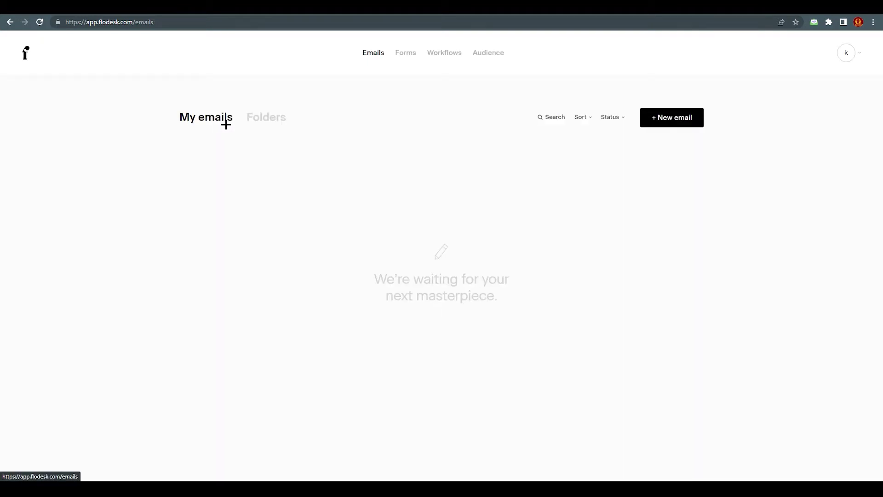
- Start a new email and browse templates like Multi-product sale and Welcome new subscribers
left_click(671, 118)
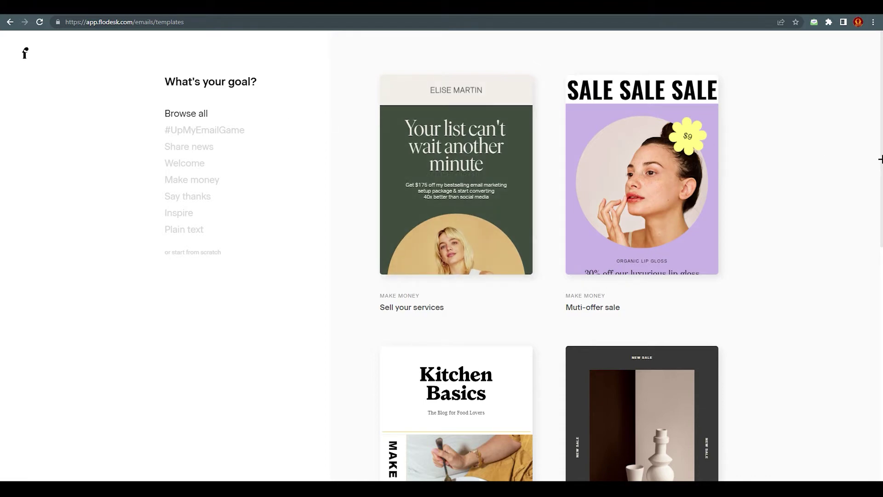
scroll(782, 170, "down", 9)
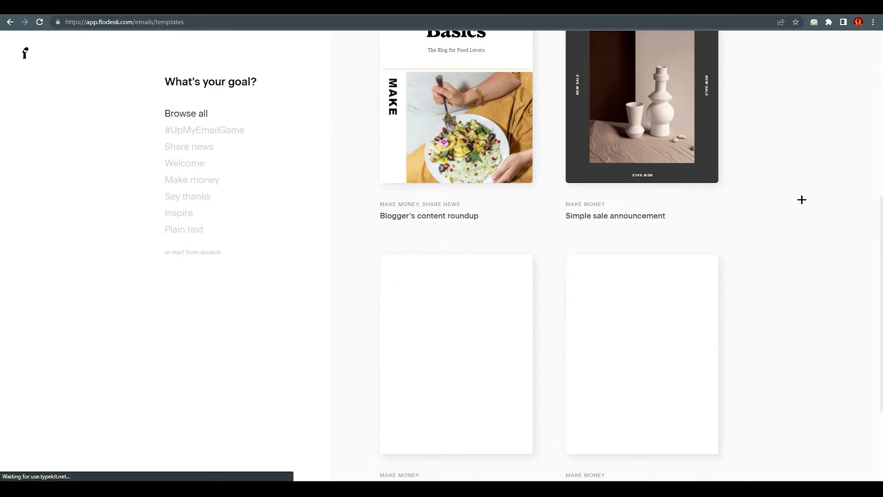
scroll(805, 197, "down", 8)
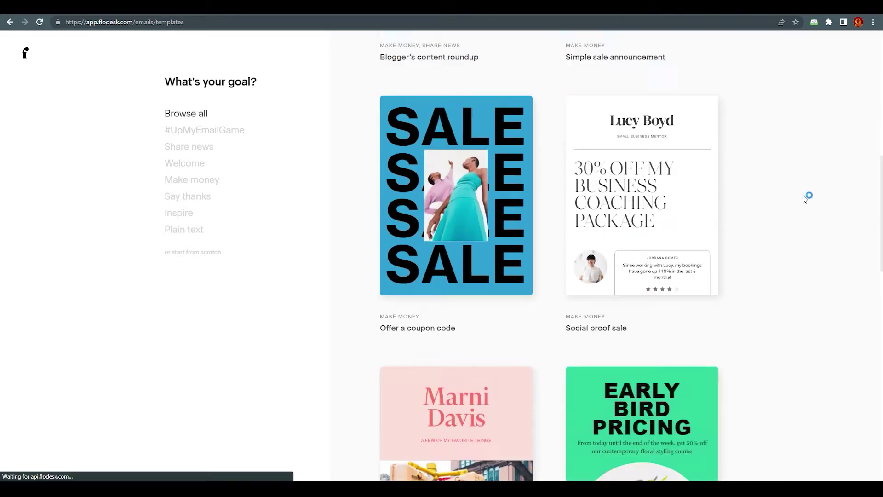
scroll(806, 196, "down", 12)
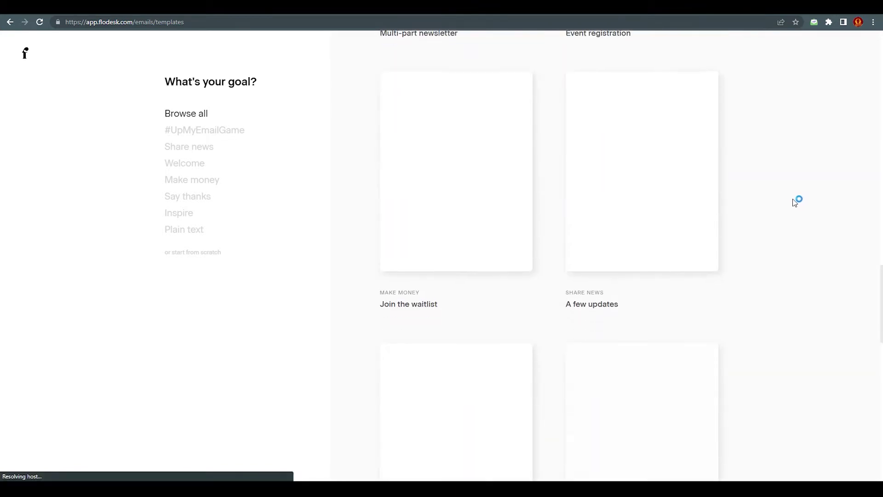
scroll(794, 197, "down", 14)
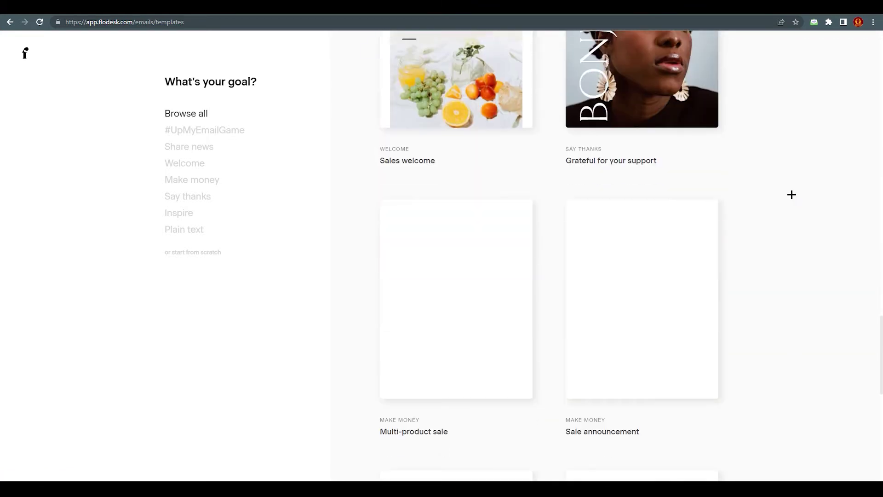
scroll(792, 195, "down", 7)
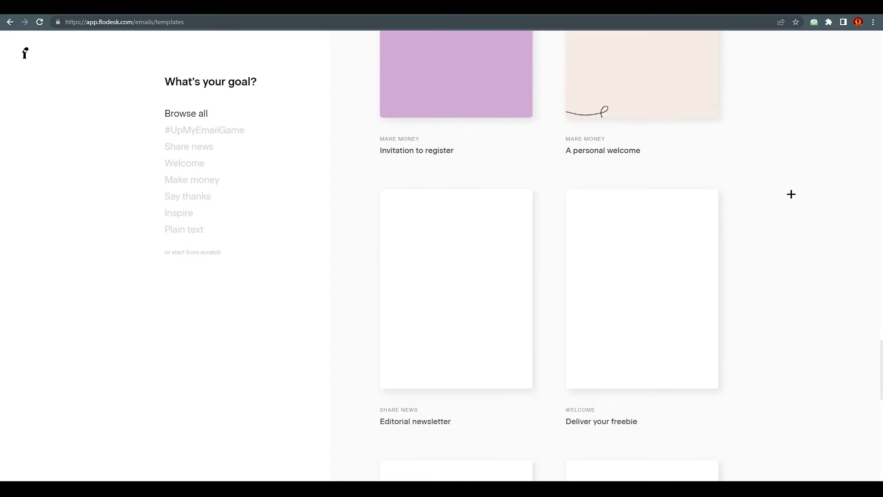
scroll(791, 196, "up", 1)
scroll(791, 196, "up", 6)
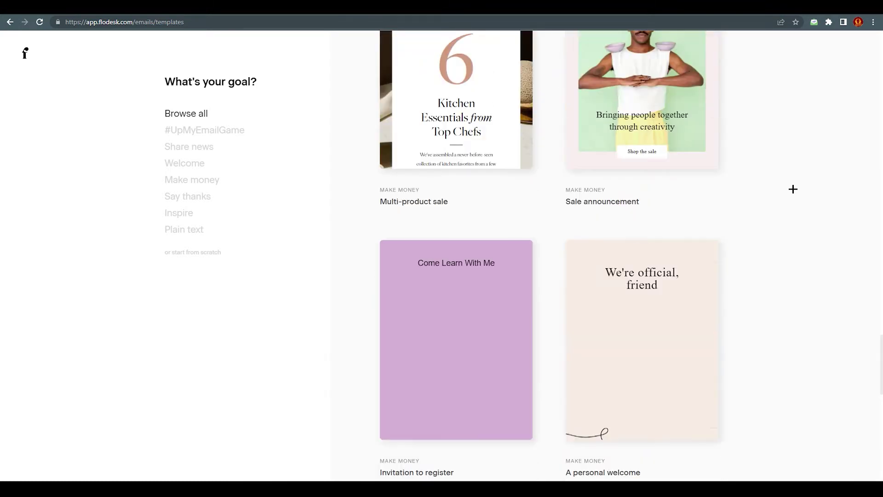
scroll(791, 193, "down", 9)
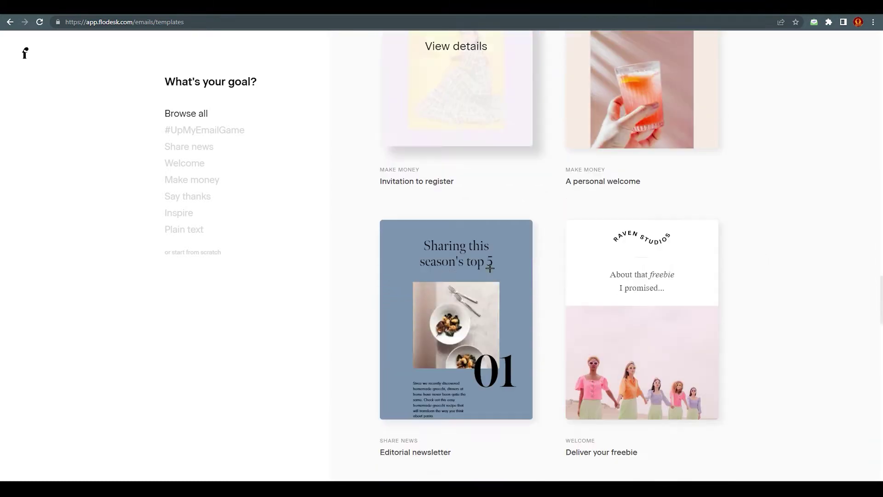
scroll(736, 361, "down", 7)
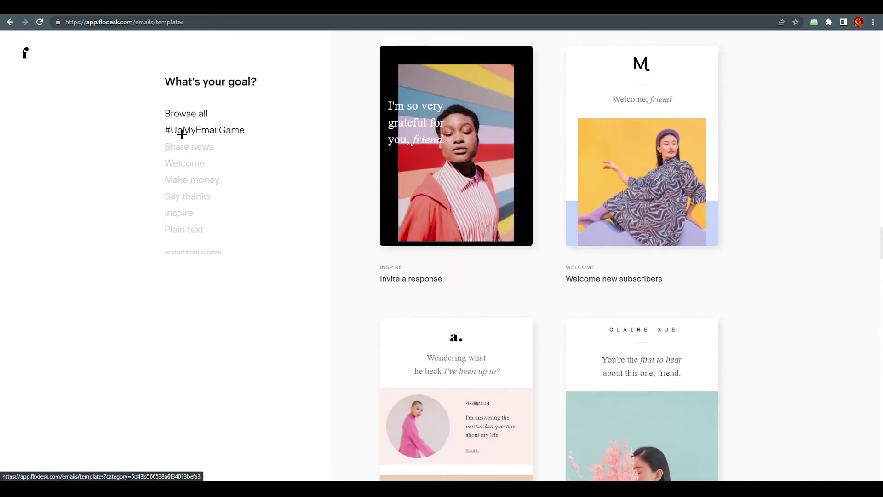
- Browse the Share news and Welcome template categories
left_click(204, 153)
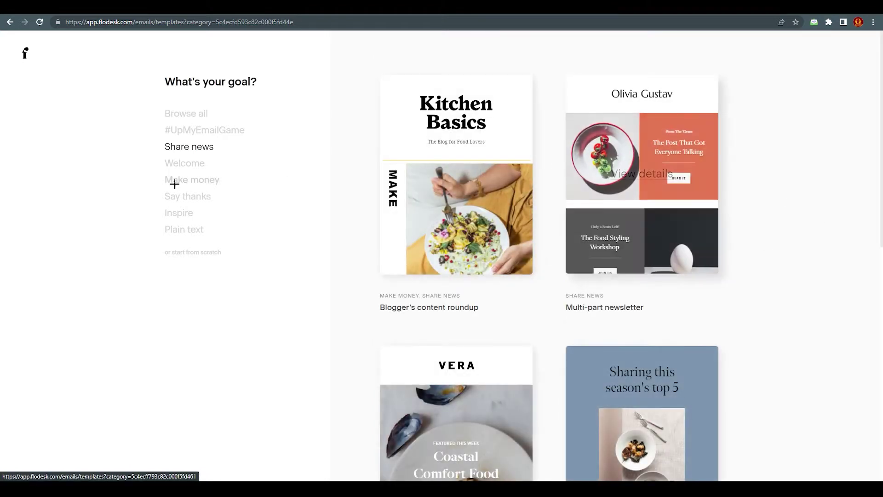
left_click(187, 167)
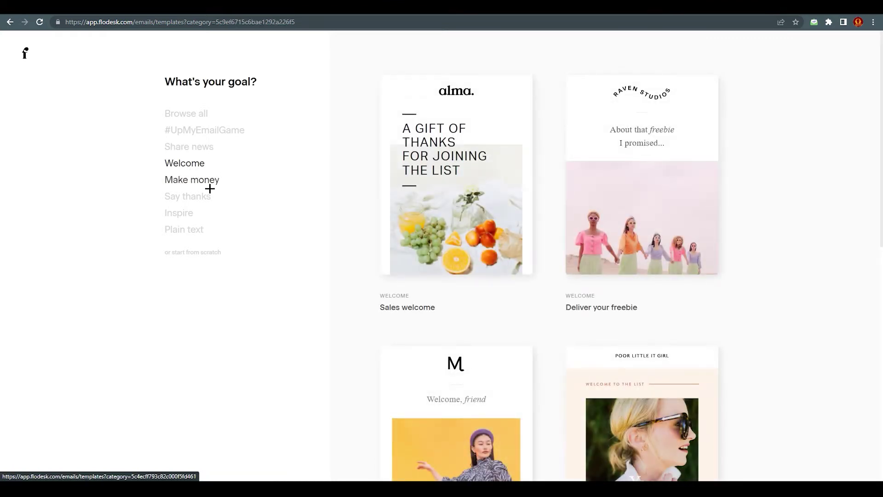
scroll(332, 183, "down", 1)
scroll(332, 182, "down", 5)
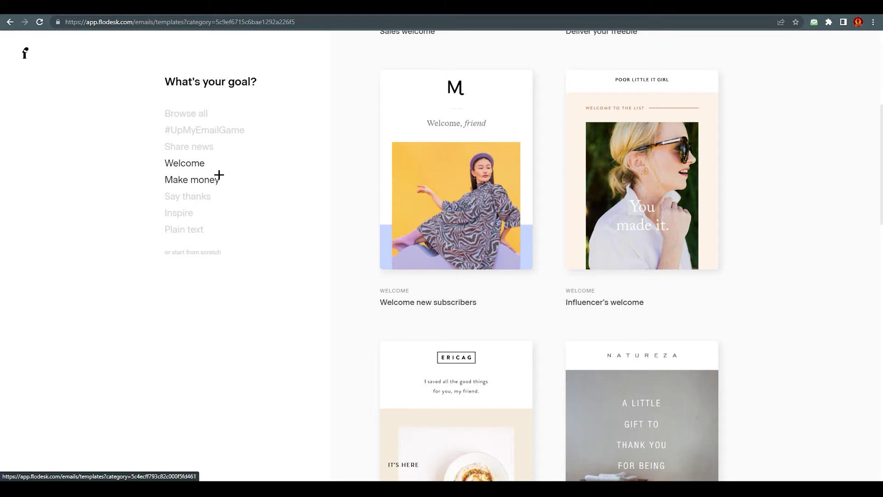
mouse_move(398, 193)
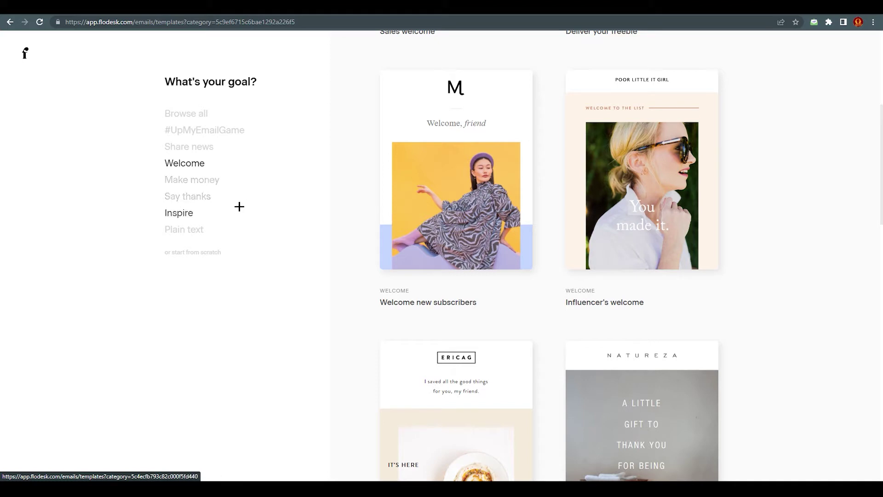
- Check Say thanks and Make money, then switch to the Plain text templates
left_click(187, 196)
left_click(198, 180)
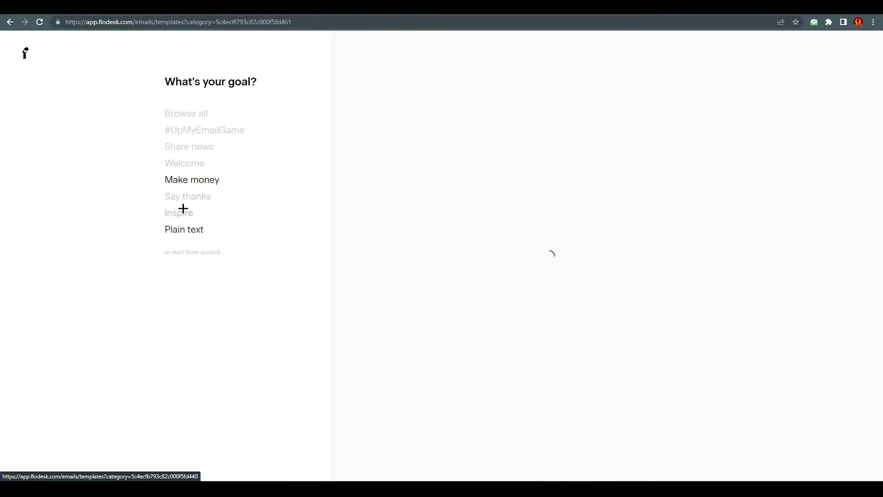
scroll(331, 206, "down", 1)
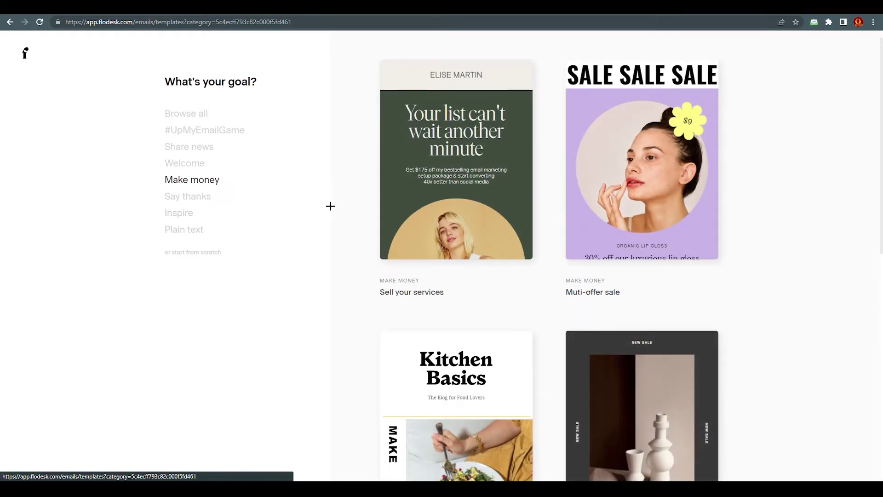
scroll(331, 207, "down", 9)
scroll(598, 200, "down", 2)
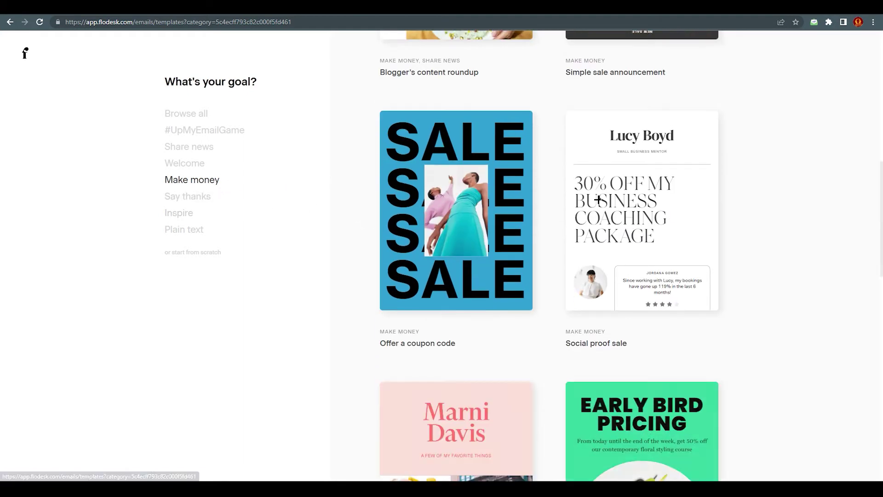
left_click(189, 229)
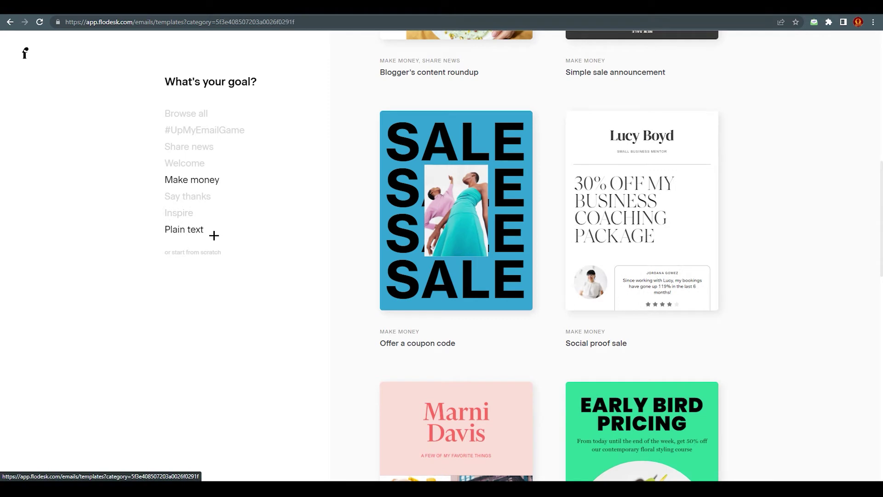
- Start a plain-text email from scratch named 'DE' and open it in the editor
left_click(192, 253)
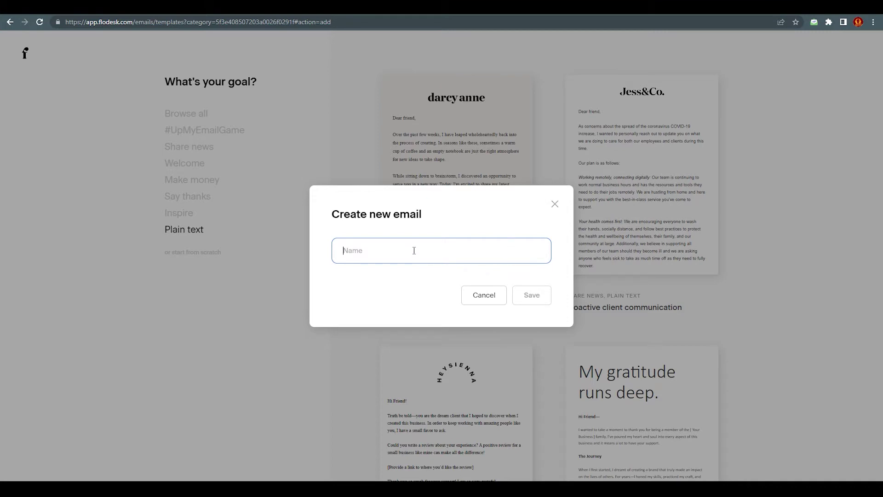
type("DEMO")
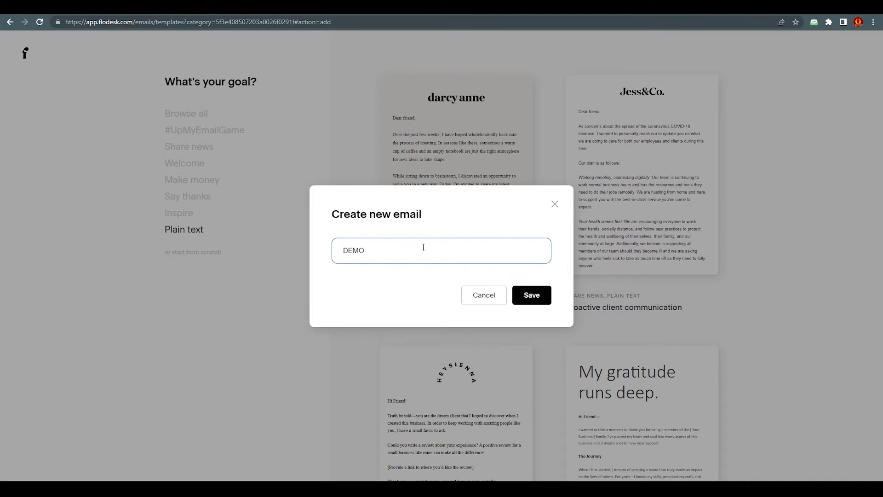
key("Return")
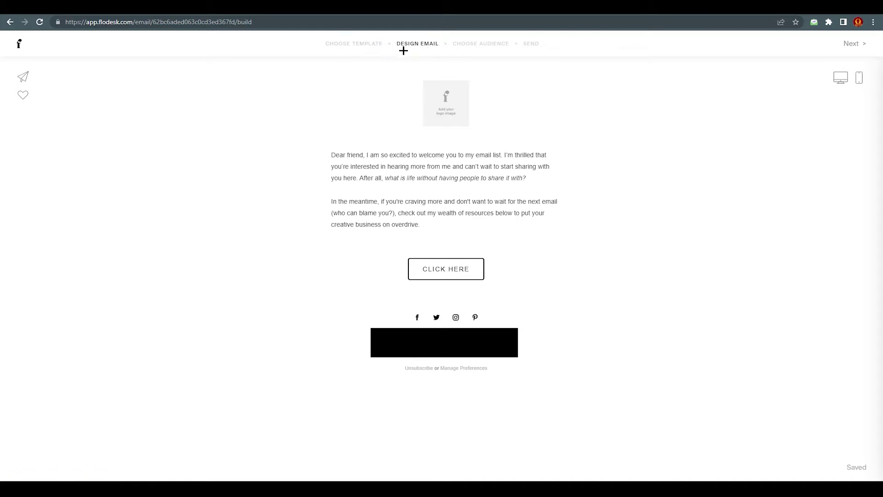
left_click_drag(395, 43, 441, 43)
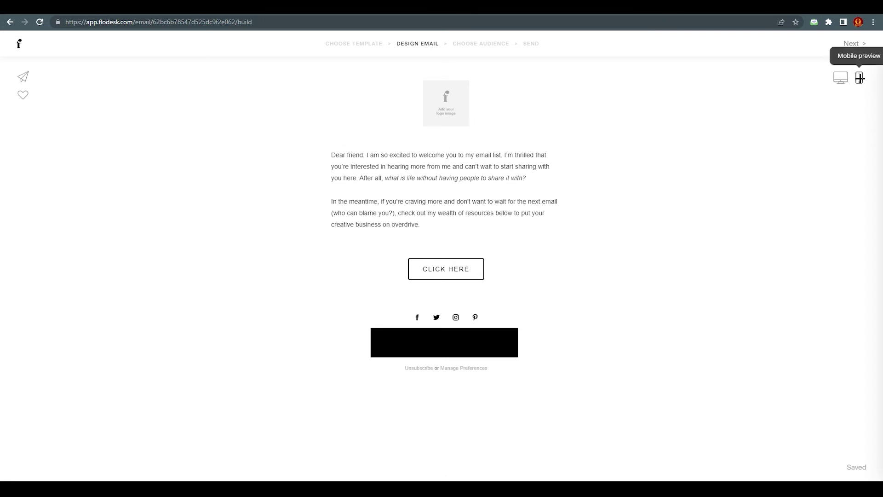
- Preview the DEMO email on mobile and desktop, then go back to editing
left_click(694, 77)
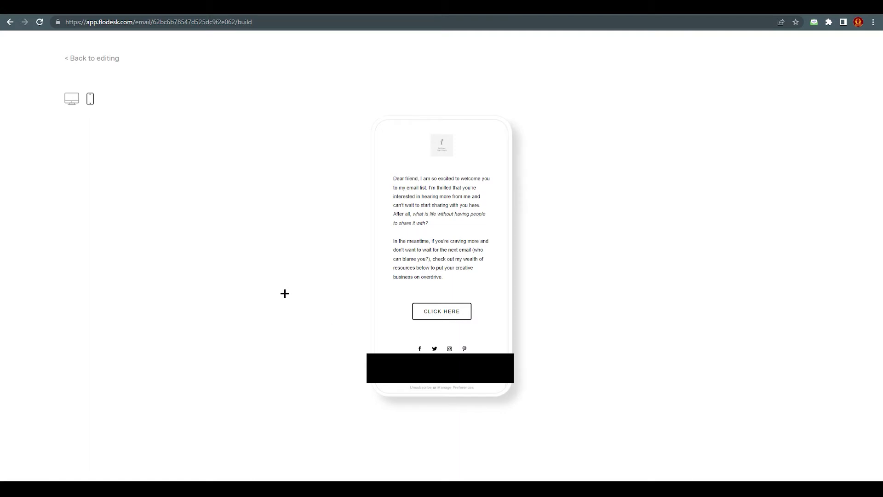
left_click(80, 105)
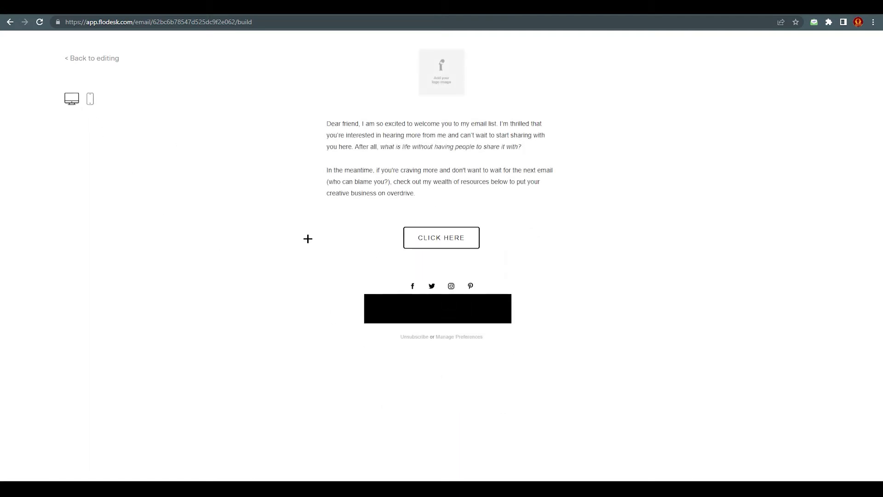
left_click(75, 58)
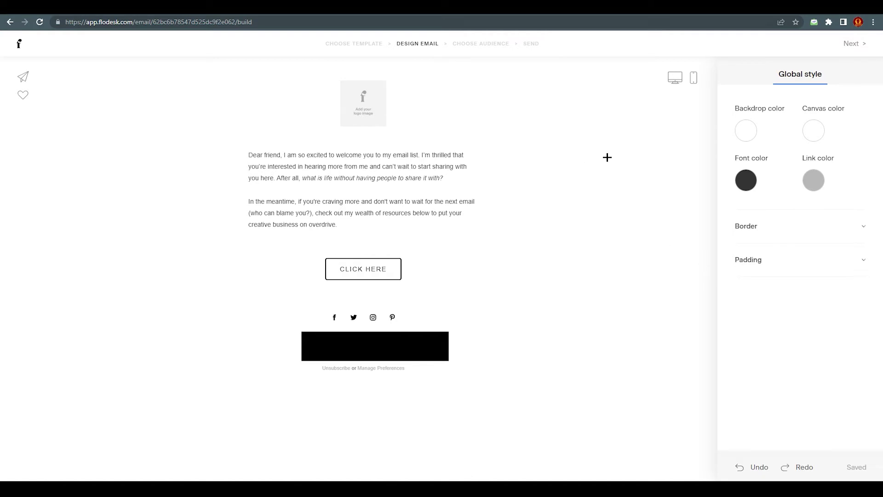
- Try several backdrop swatches and settle on the soft blue #79A7DC
left_click(745, 131)
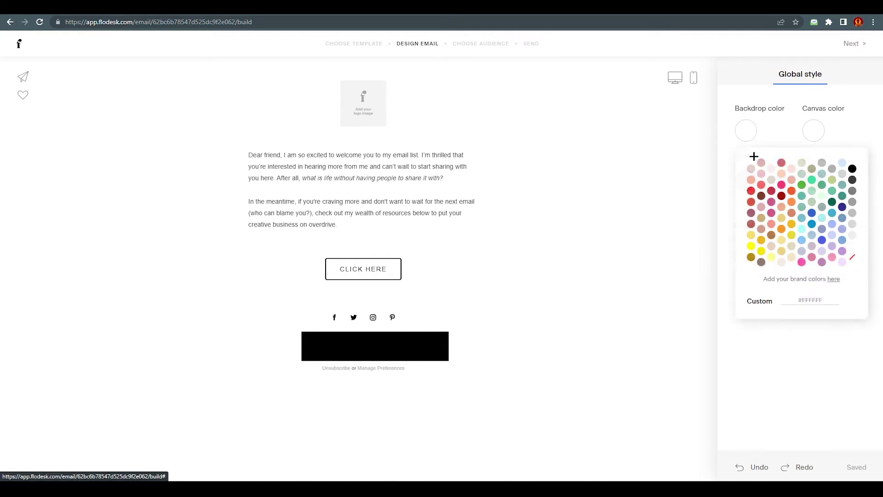
left_click(761, 195)
left_click(762, 195)
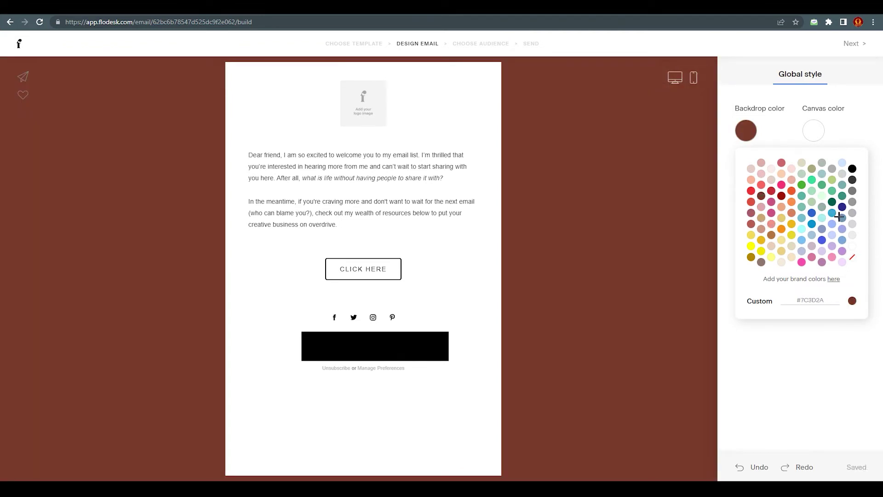
left_click(832, 213)
left_click(814, 236)
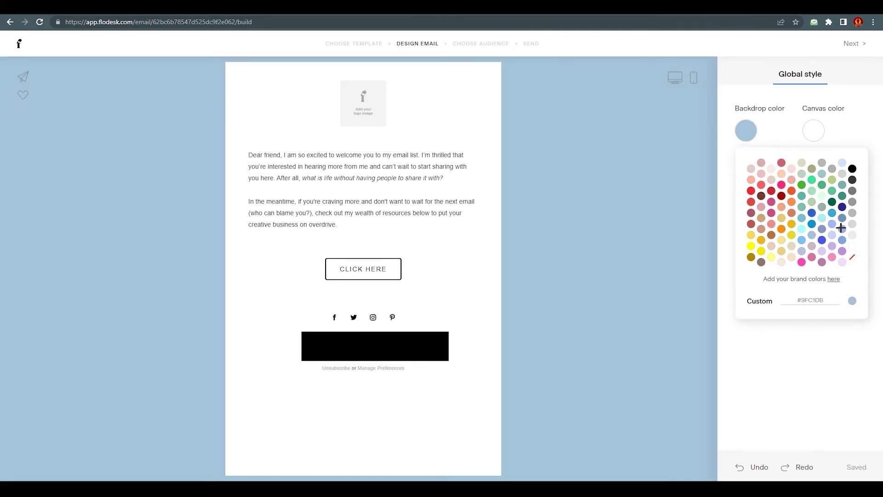
left_click(842, 228)
left_click_drag(797, 300, 826, 300)
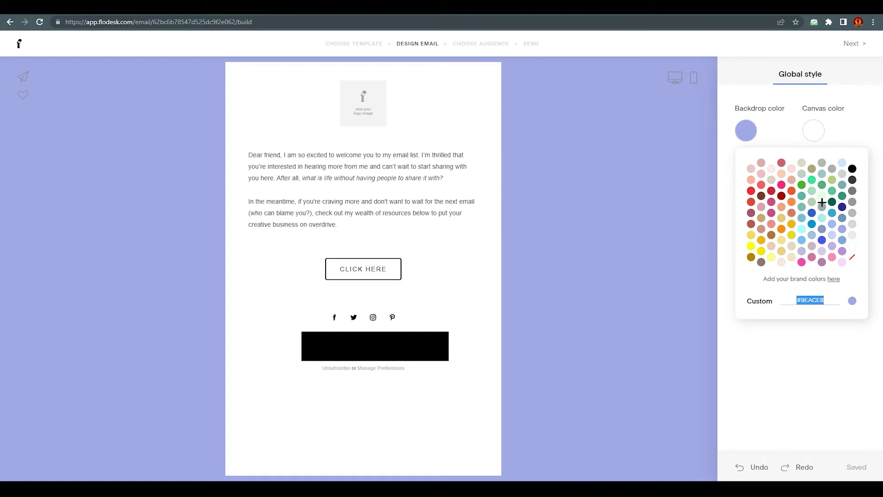
left_click(841, 239)
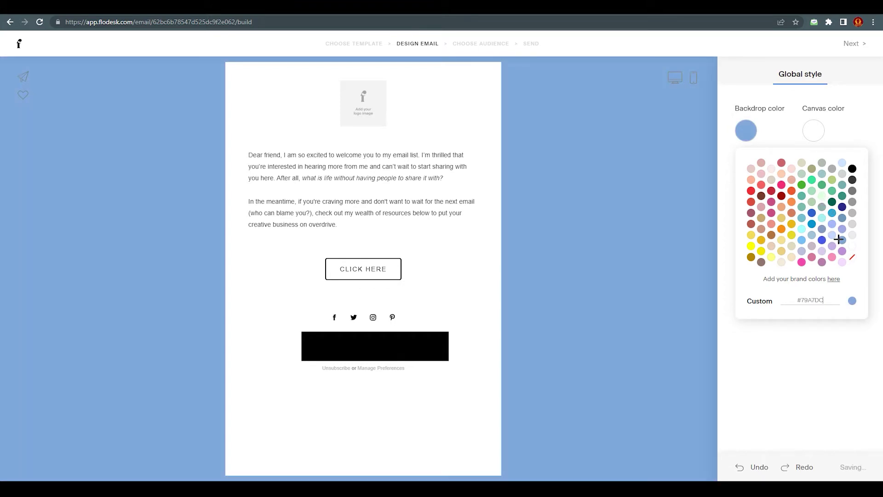
left_click(819, 130)
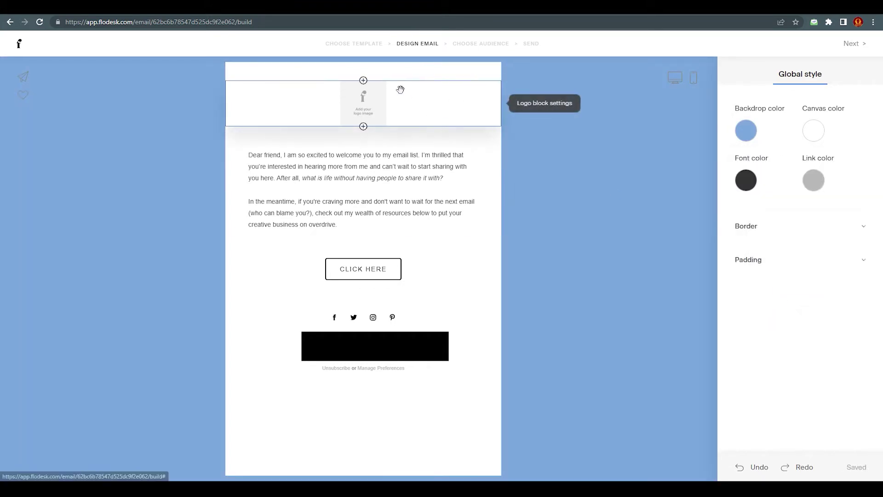
- Make the email canvas light blue #CCE3FF
left_click(818, 133)
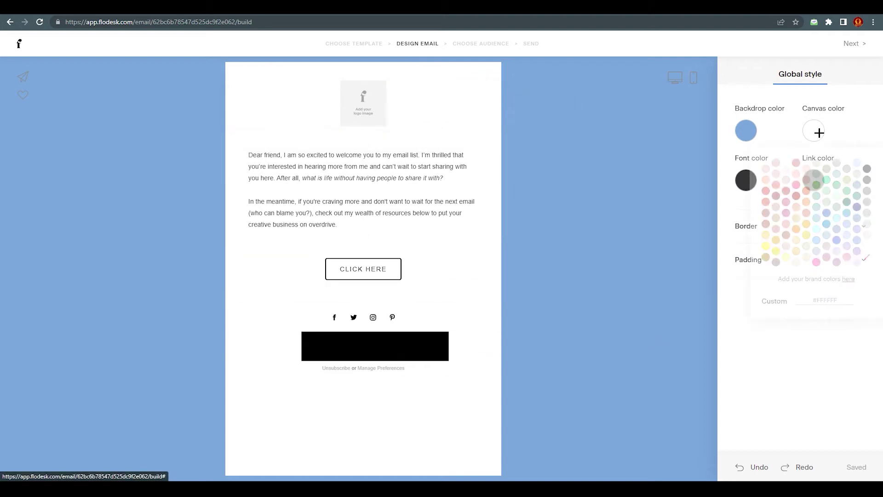
left_click(857, 164)
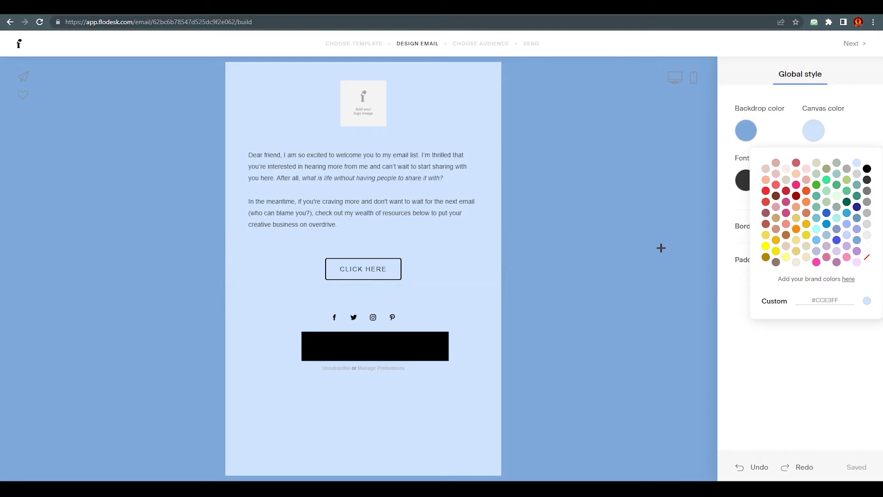
left_click(746, 369)
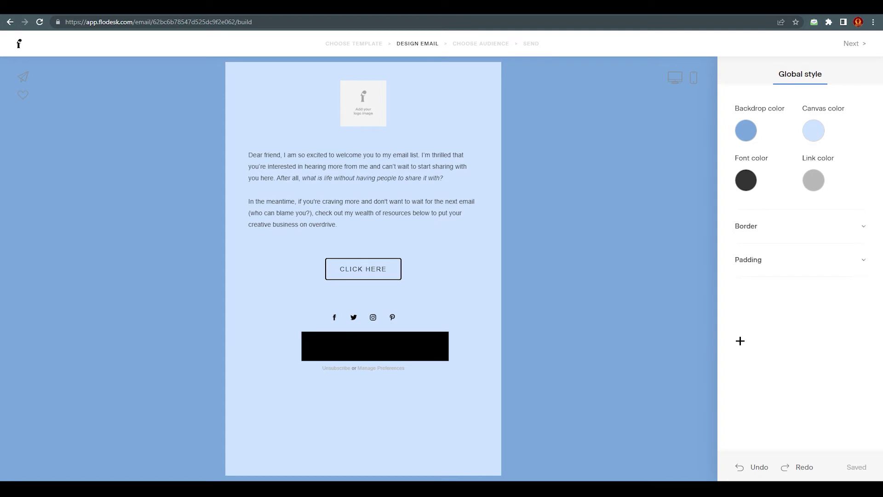
- Try red body text, then set the link colour to pink #FF5FAD
left_click(742, 180)
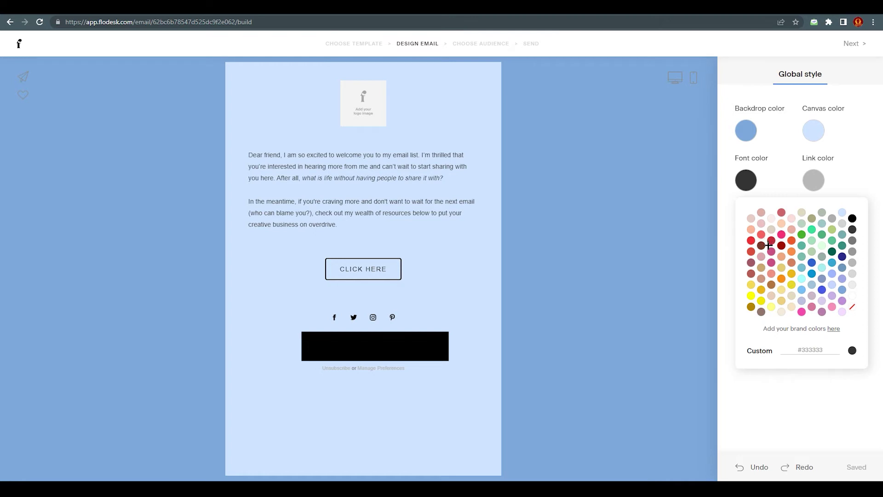
left_click(751, 240)
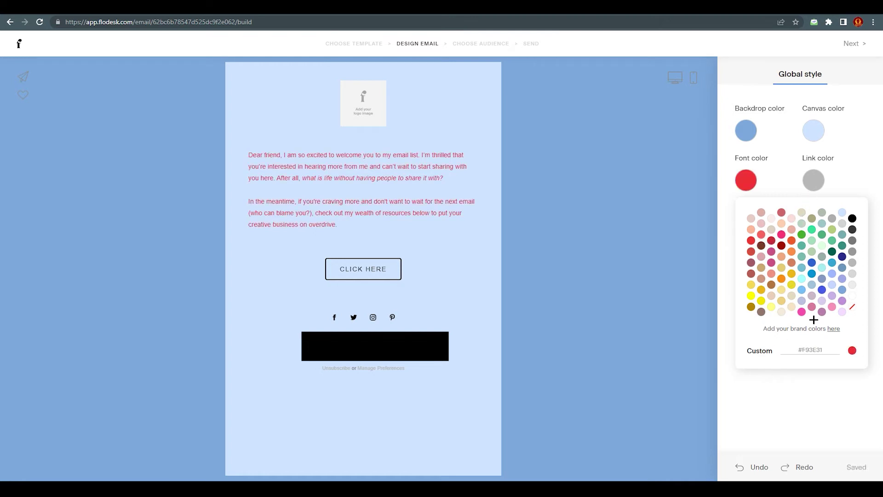
left_click(820, 185)
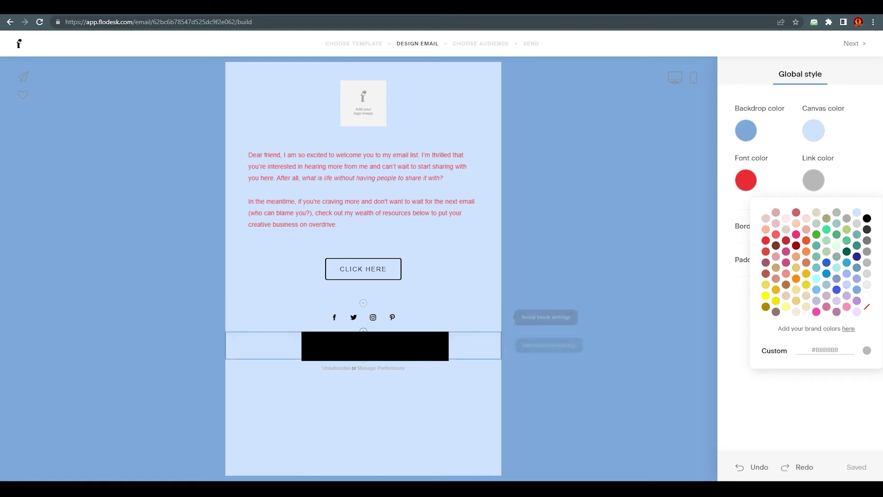
left_click(859, 244)
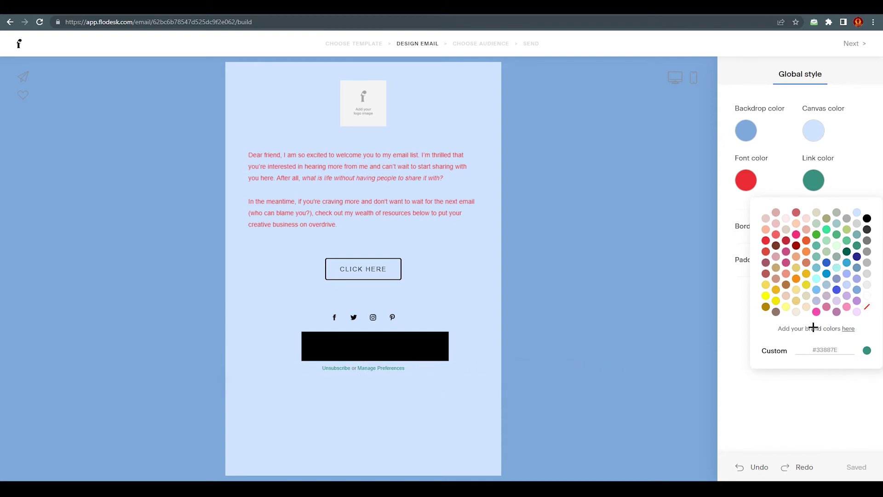
left_click(817, 314)
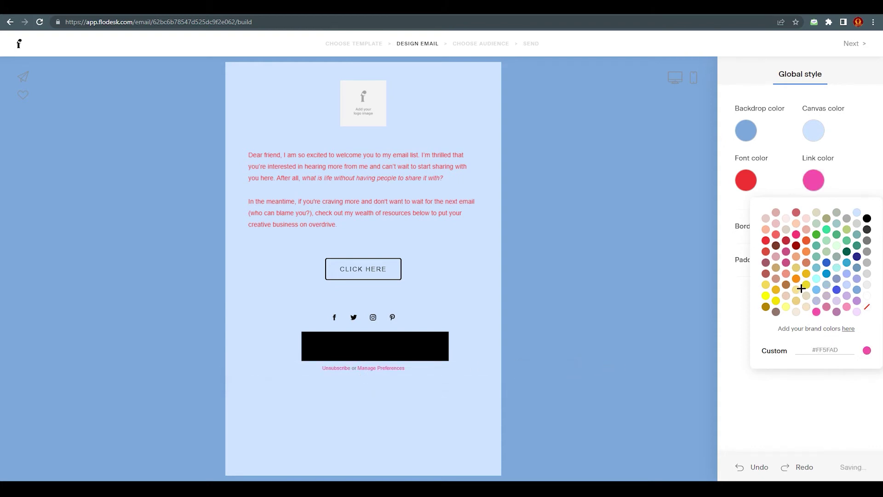
left_click(796, 392)
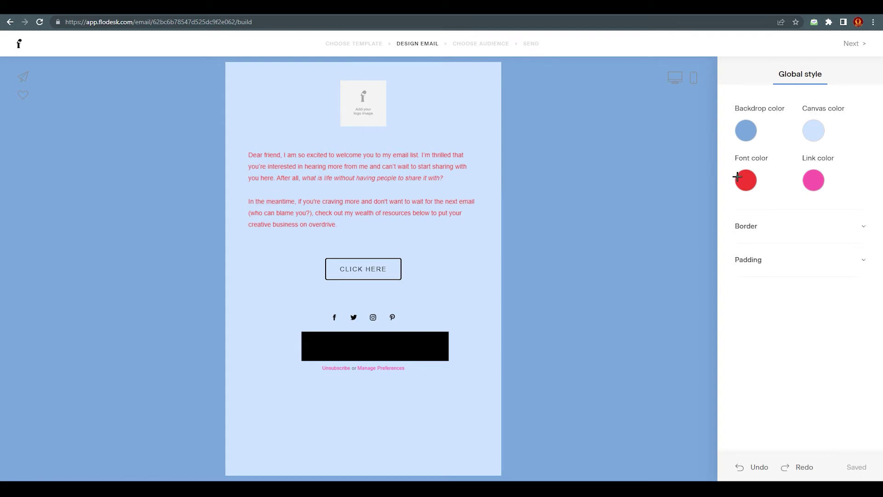
- Change the body text to the same pink #FF5FAD as the links
left_click(737, 177)
left_click(802, 312)
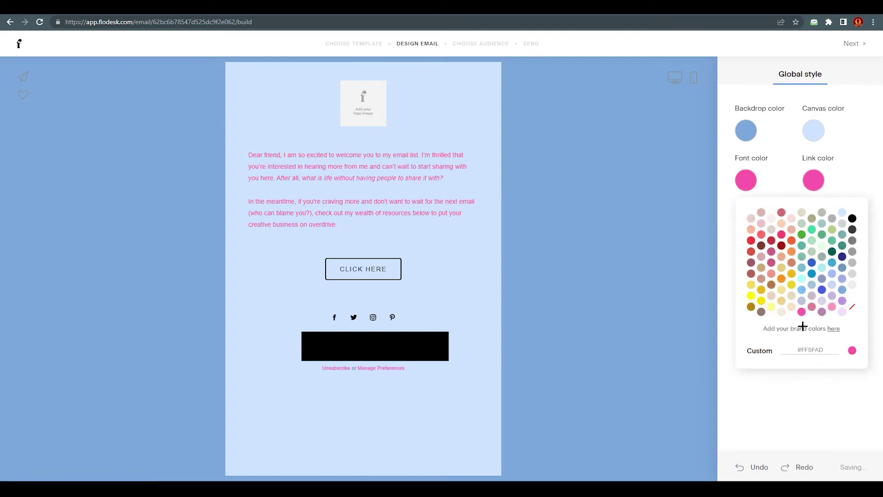
left_click(795, 385)
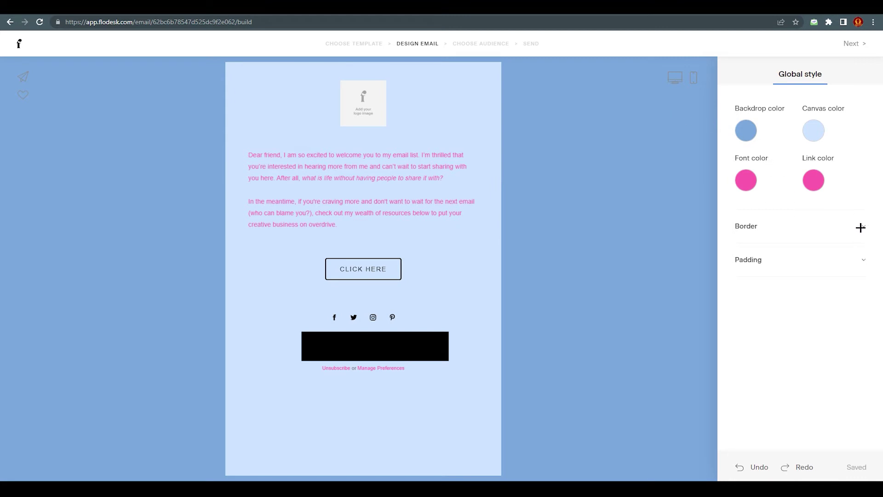
- Set the border colour to brown #7C3D2A, test thickness 3, then reset thickness to 0
left_click(863, 226)
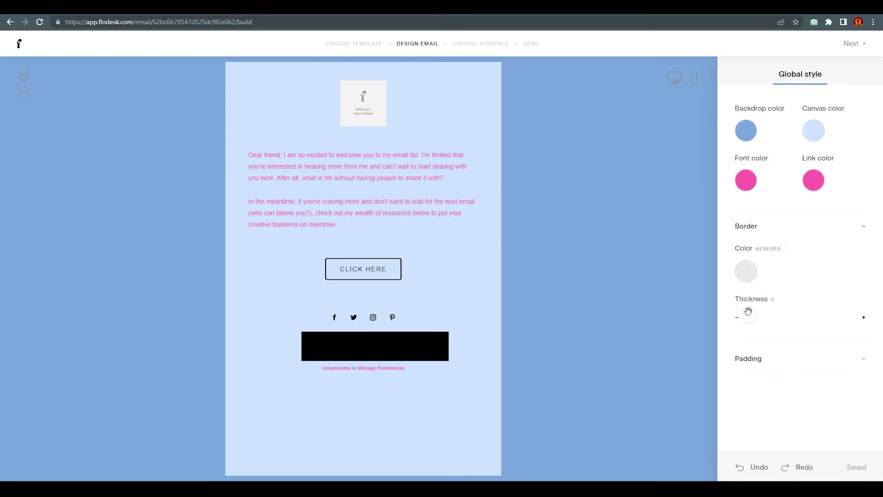
left_click_drag(751, 319, 774, 321)
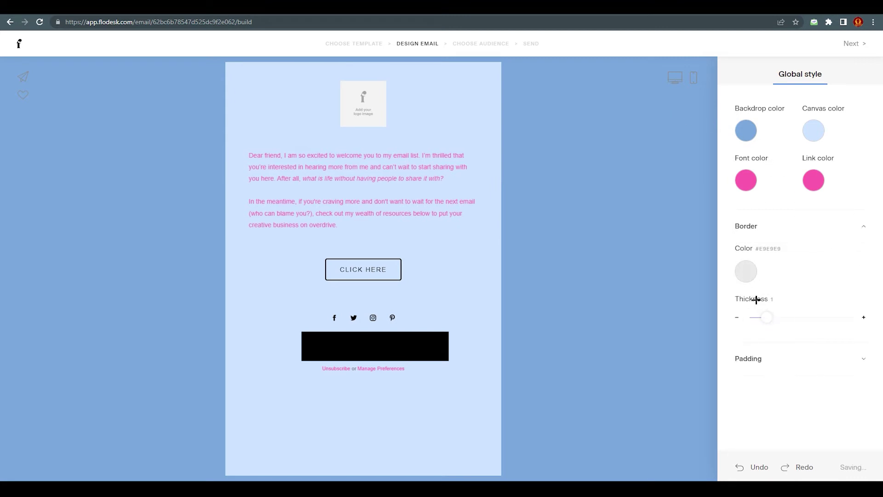
left_click(746, 274)
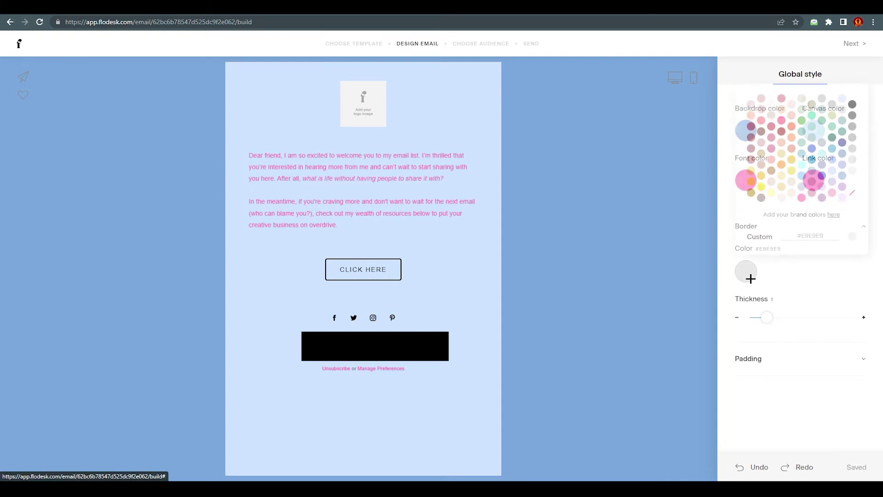
left_click(766, 129)
left_click(786, 295)
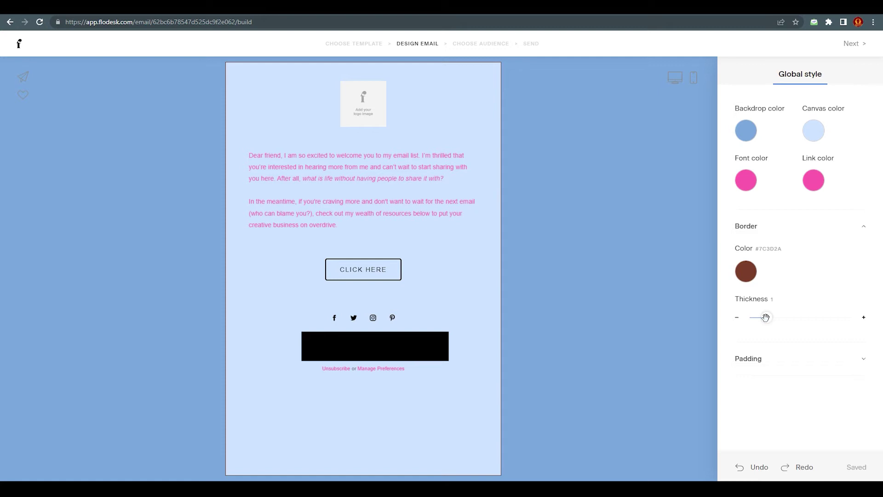
left_click_drag(767, 316, 800, 317)
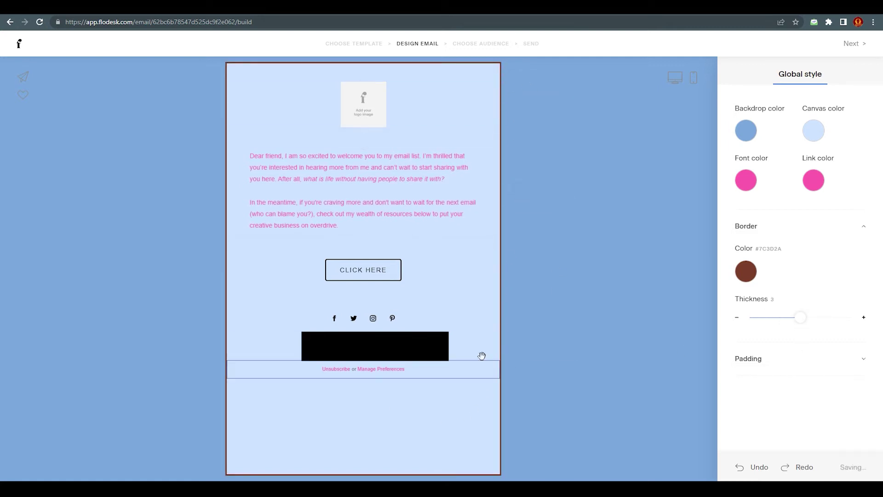
left_click_drag(800, 314, 750, 317)
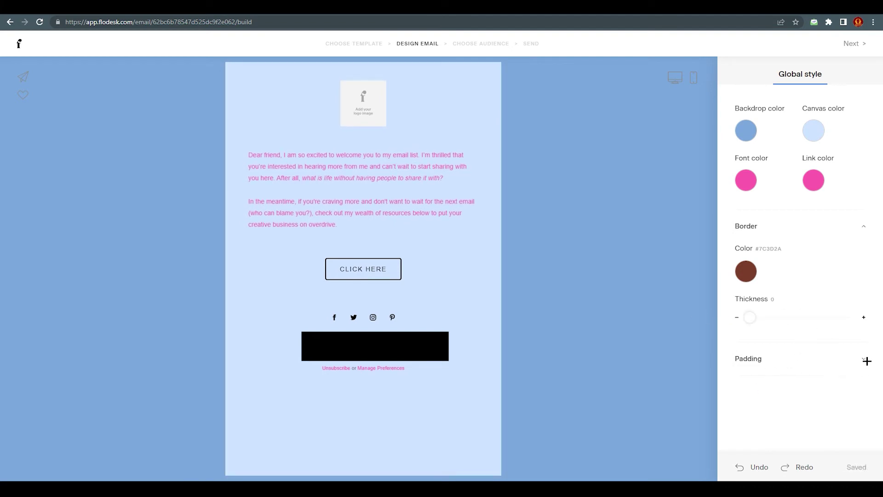
left_click(864, 360)
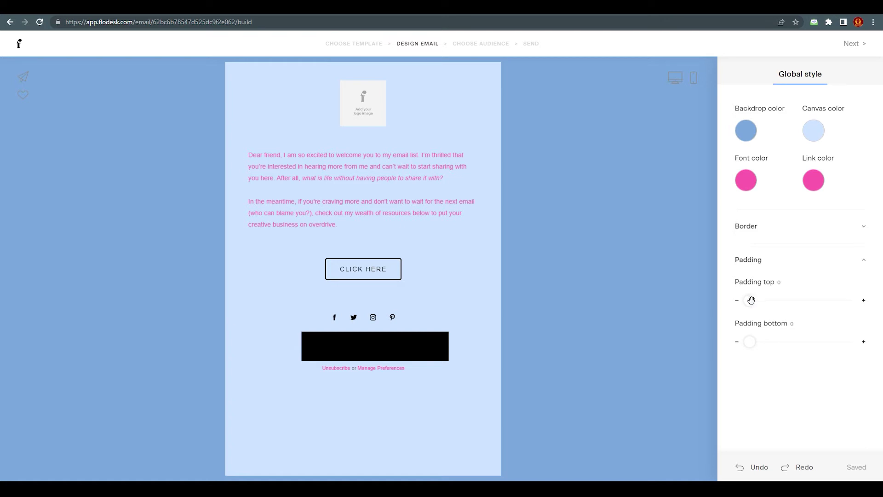
left_click_drag(751, 300, 785, 300)
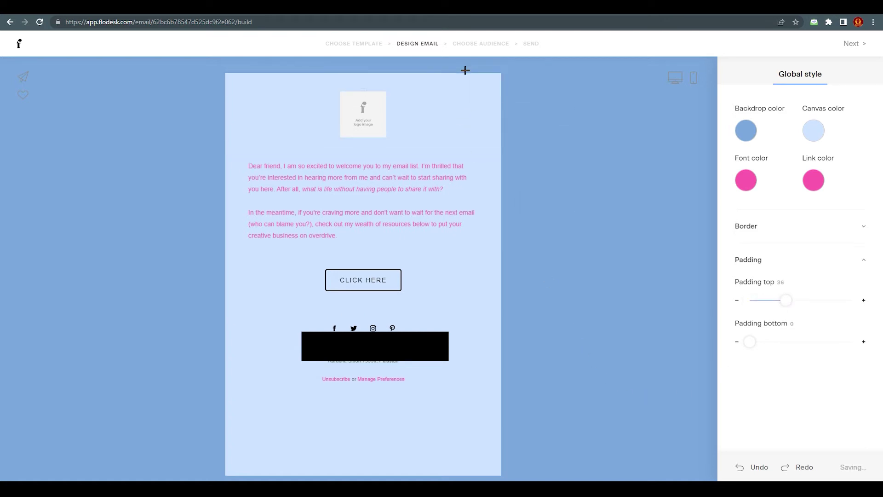
left_click_drag(787, 300, 822, 300)
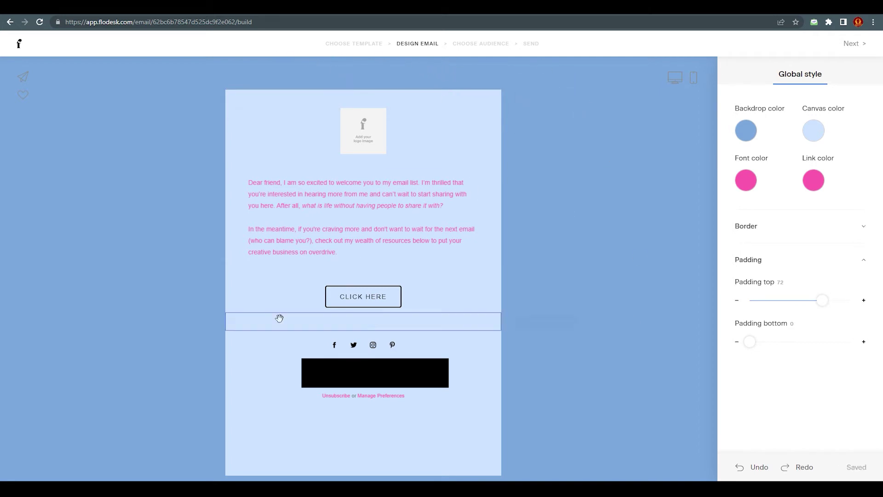
left_click_drag(827, 297, 743, 303)
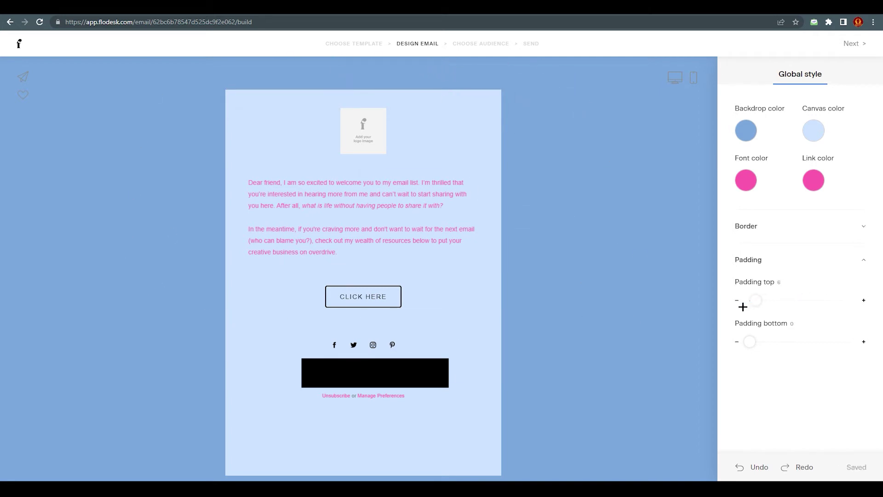
left_click_drag(751, 342, 630, 341)
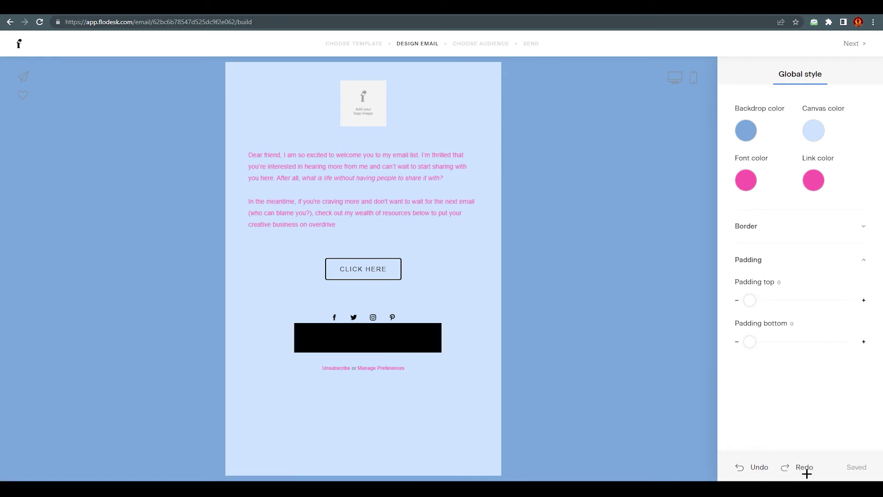
left_click(761, 469)
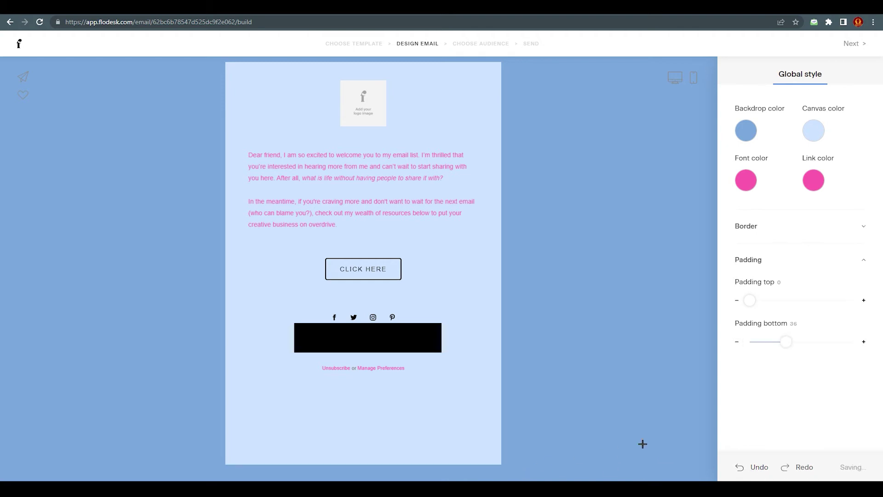
left_click_drag(786, 342, 747, 342)
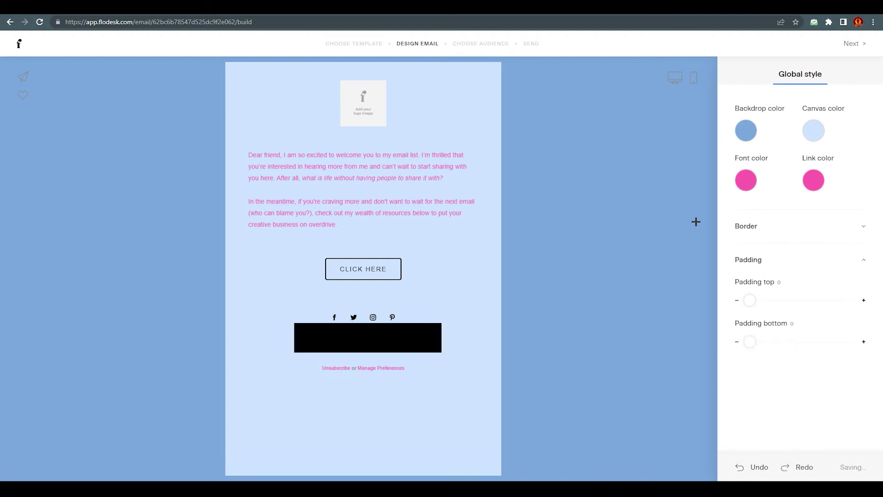
left_click(599, 259)
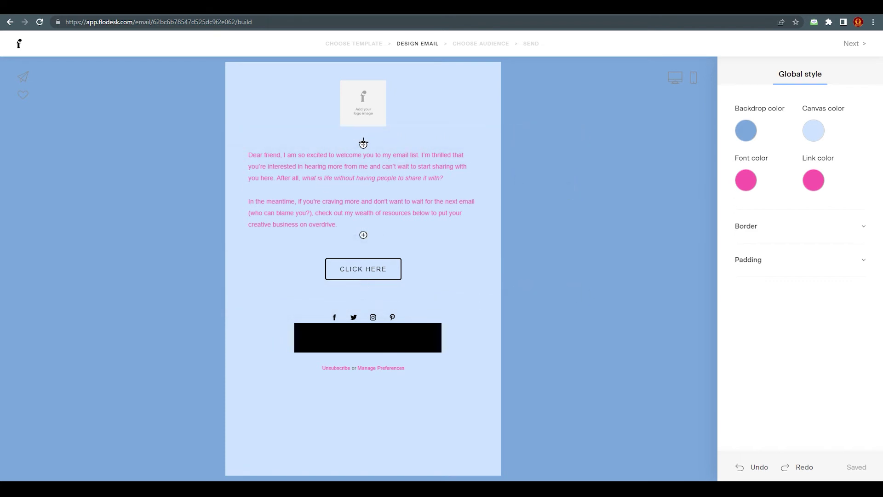
- Widen the logo to 185 and centre it after trying left and right alignment
left_click(365, 115)
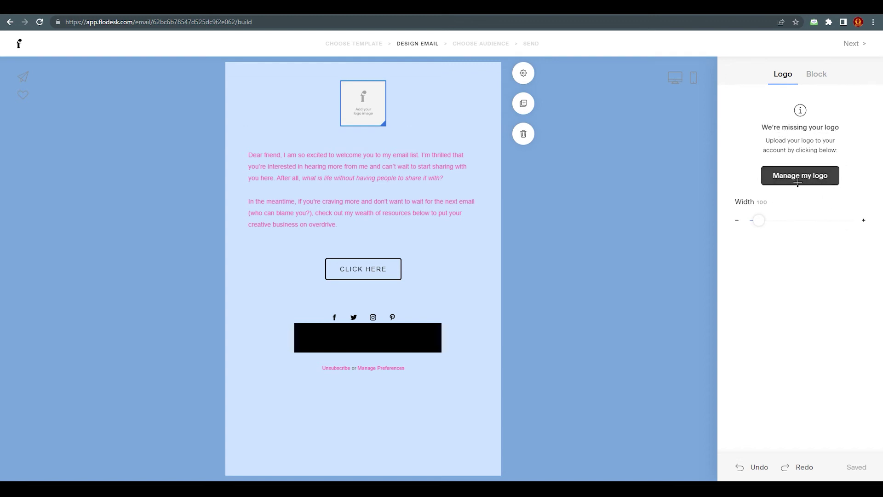
left_click_drag(759, 220, 774, 222)
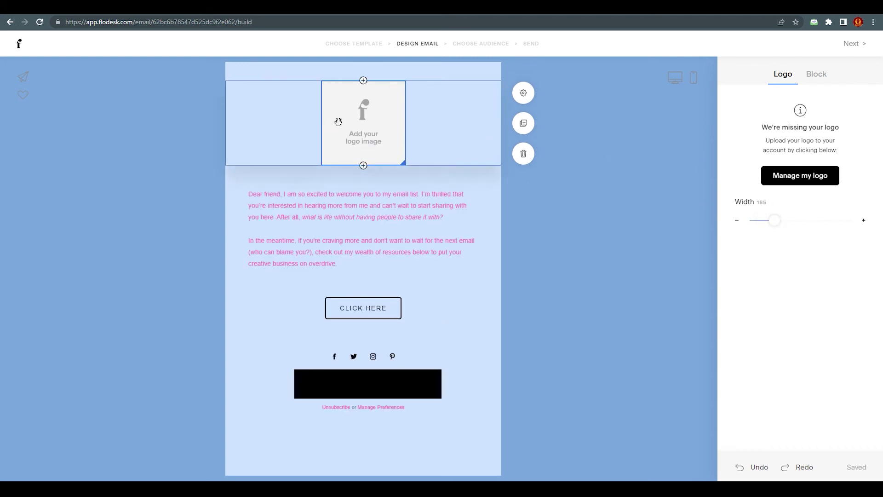
left_click(815, 76)
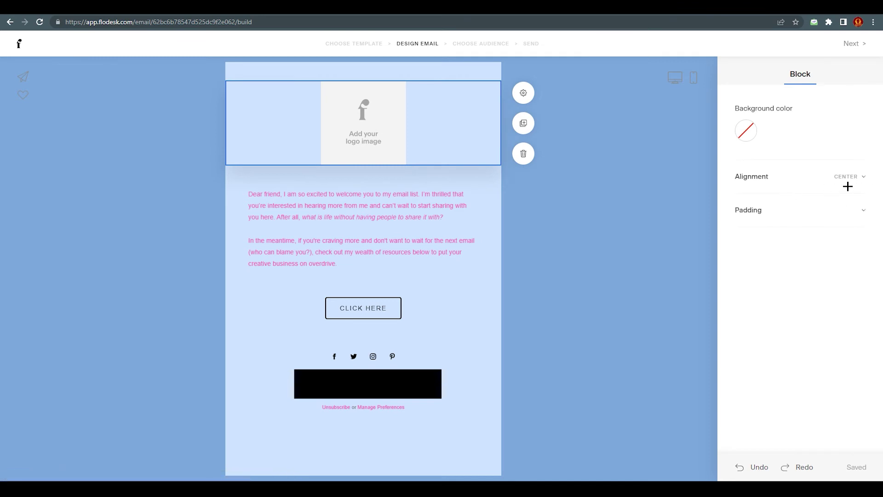
left_click(860, 179)
left_click(745, 221)
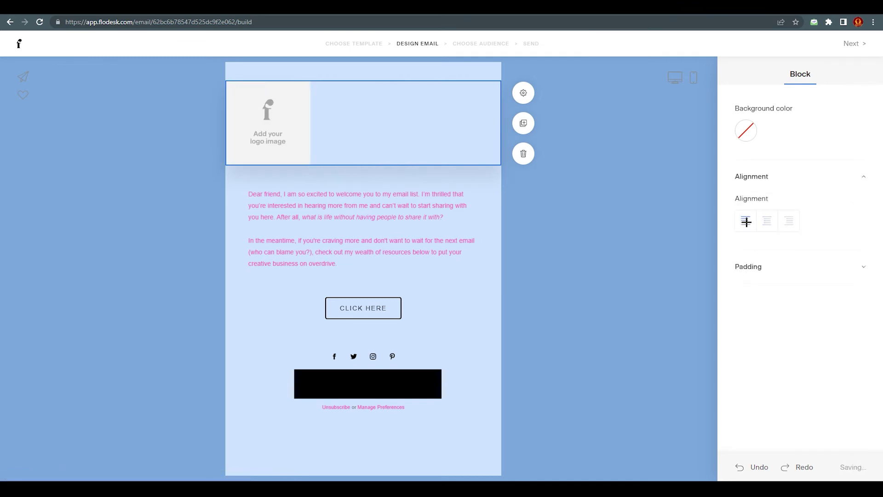
left_click(787, 224)
left_click(770, 223)
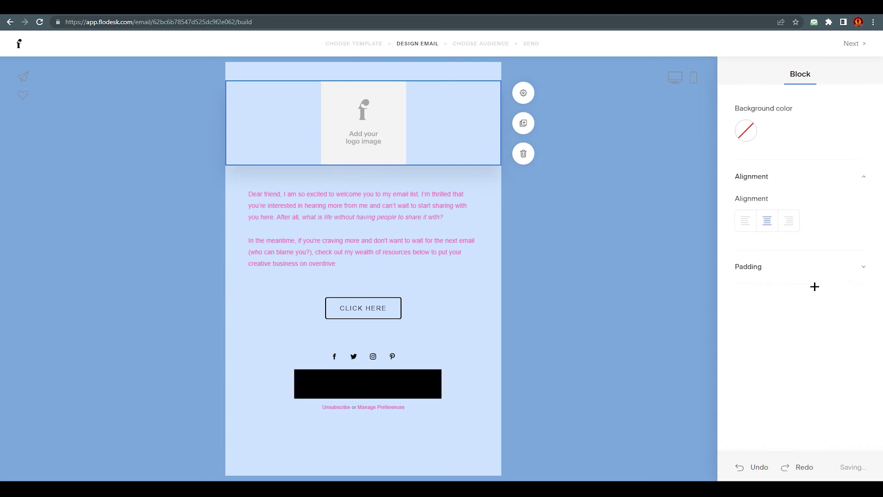
left_click(858, 181)
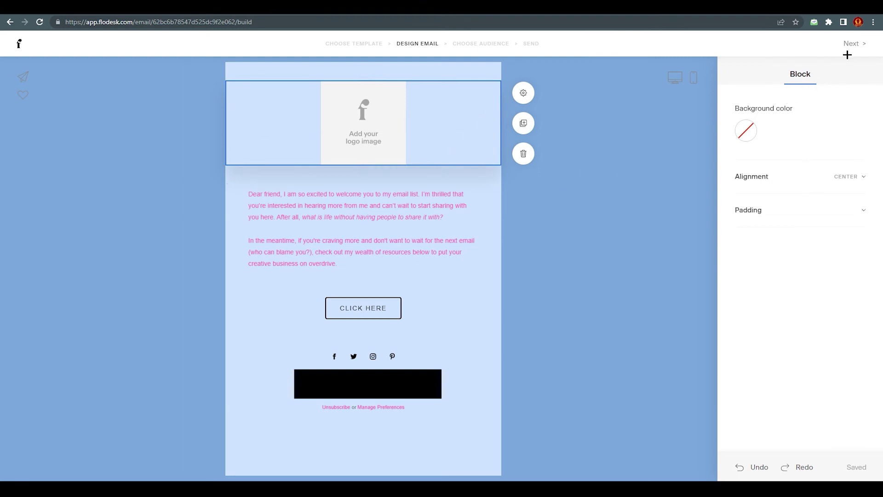
left_click(381, 124)
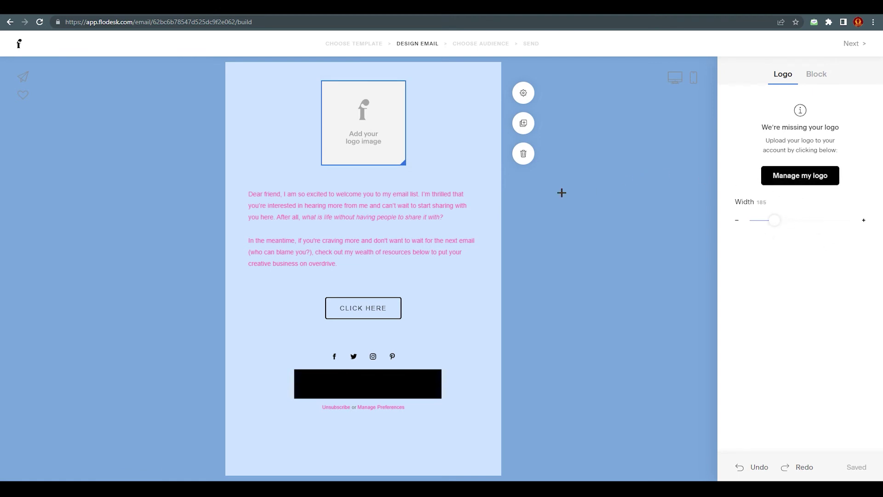
- Open the block chooser beneath the logo placeholder
left_click(363, 166)
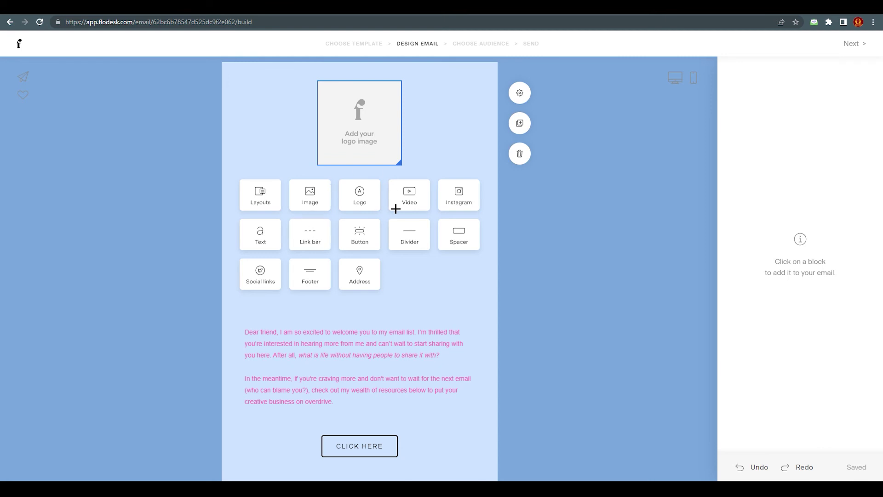
scroll(373, 350, "down", 2)
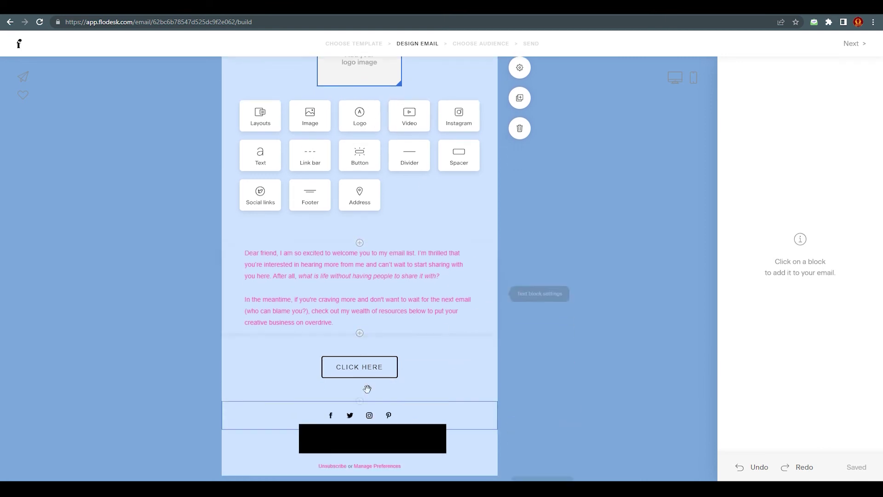
left_click_drag(402, 252, 408, 164)
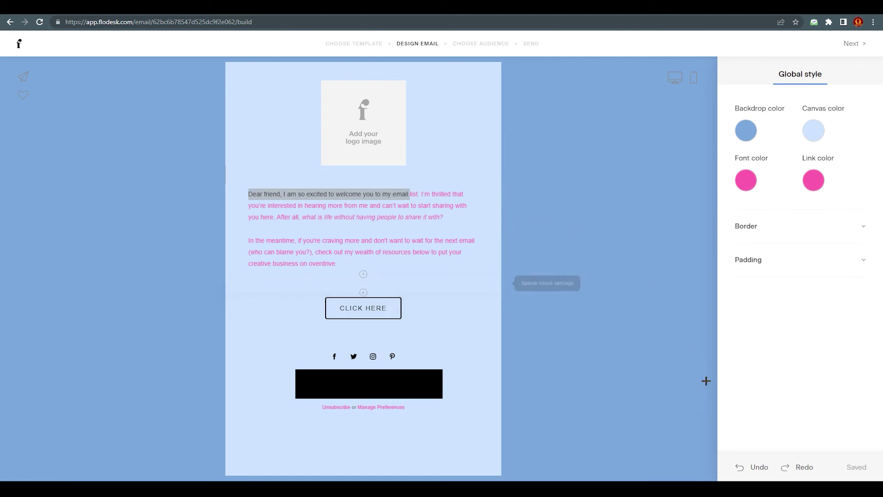
left_click(741, 468)
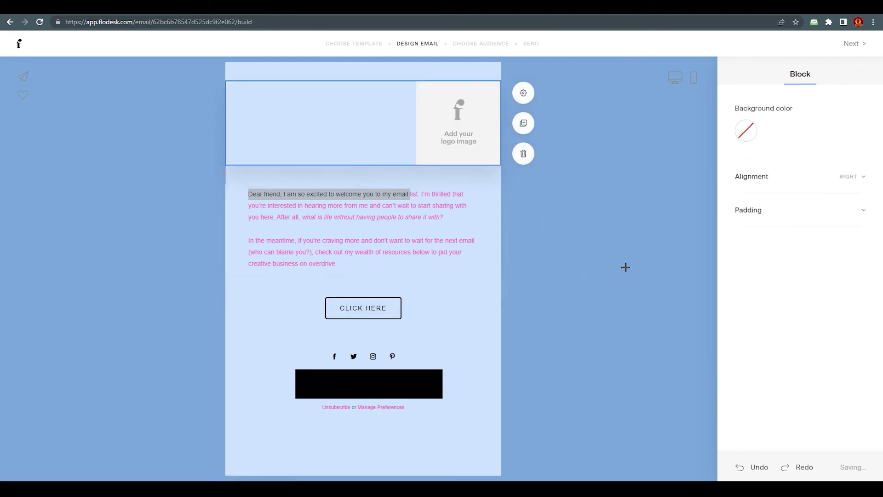
left_click(518, 139)
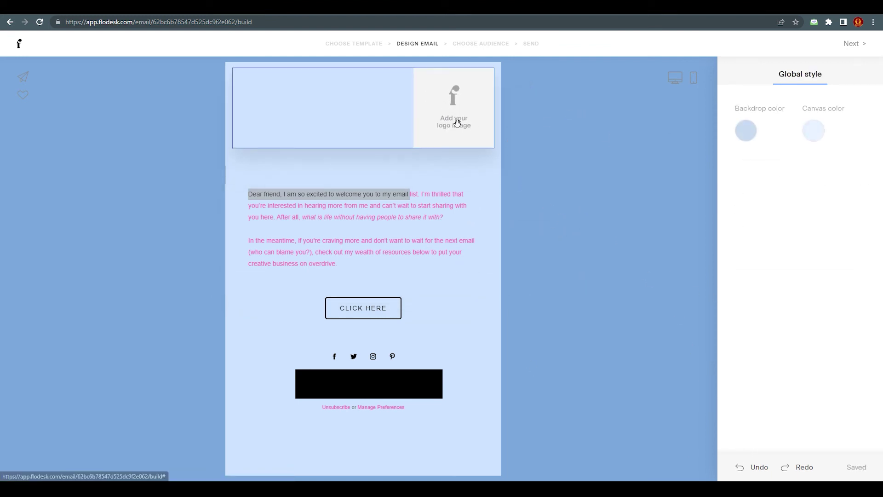
left_click(473, 127)
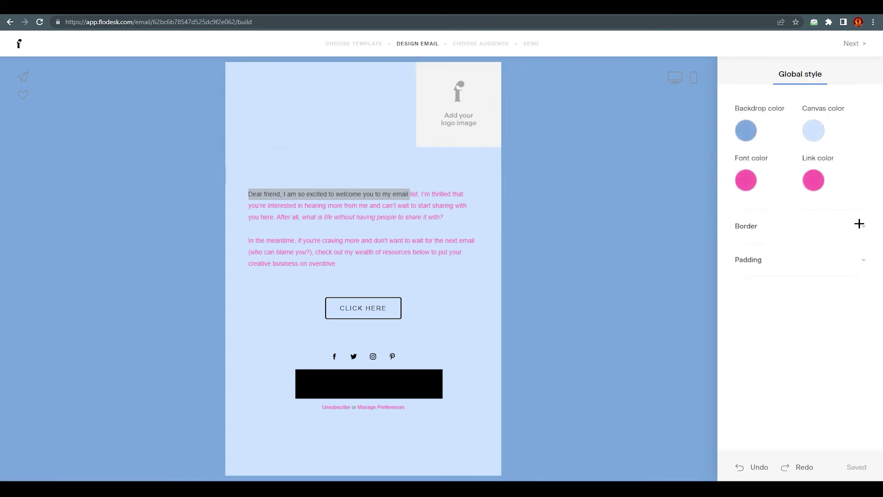
left_click(858, 225)
left_click(859, 229)
left_click(860, 267)
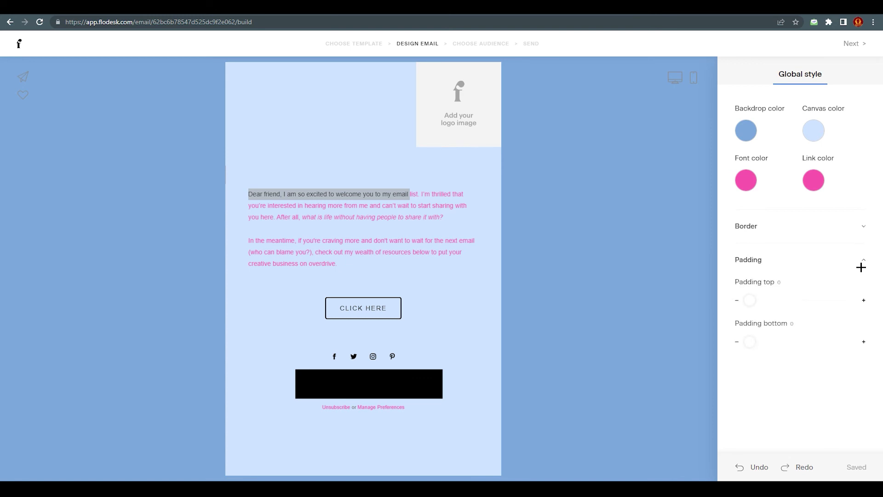
left_click(858, 262)
left_click(442, 102)
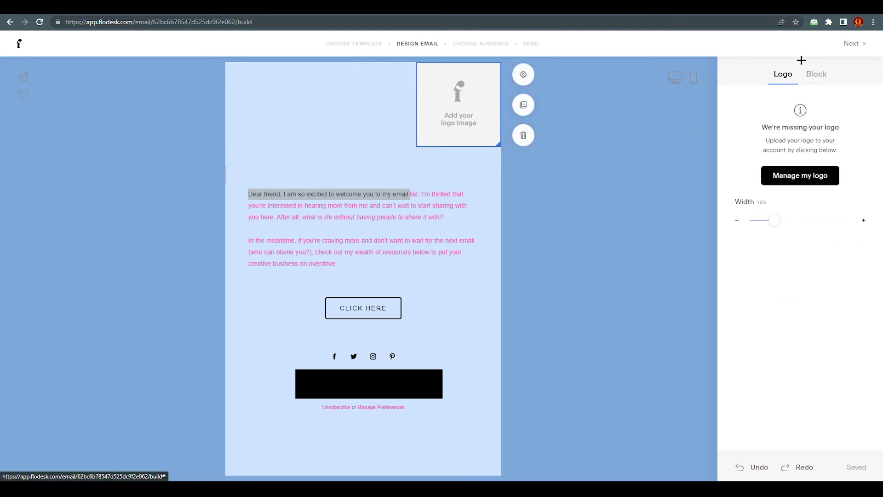
left_click(810, 75)
left_click(862, 177)
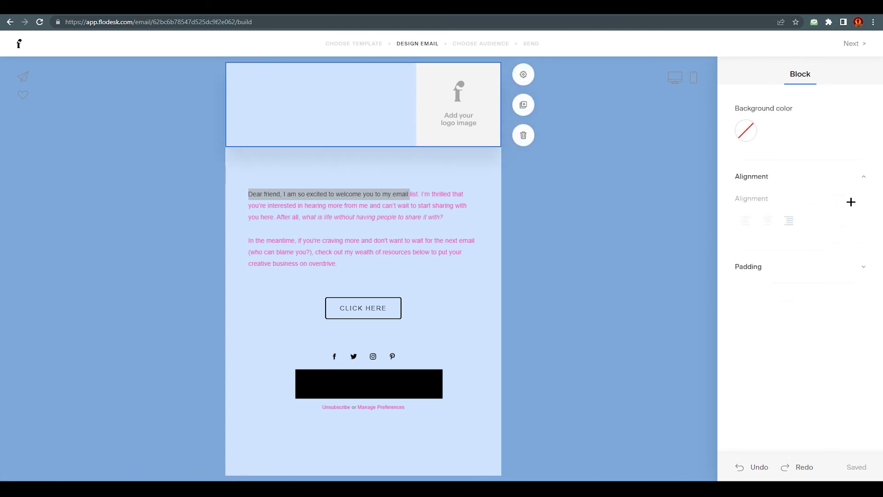
left_click(767, 220)
left_click(568, 243)
left_click(363, 183)
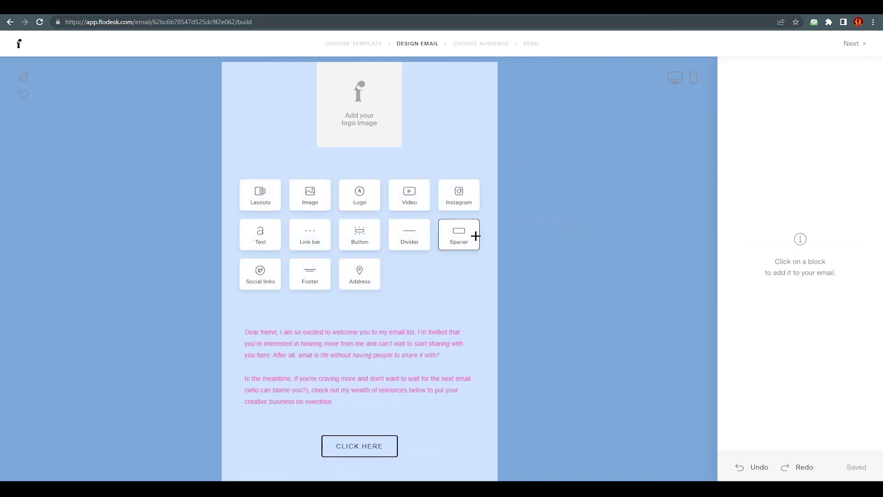
- Switch the social icons to the filled black circle style and show their not-yet-linked link settings
scroll(432, 301, "down", 2)
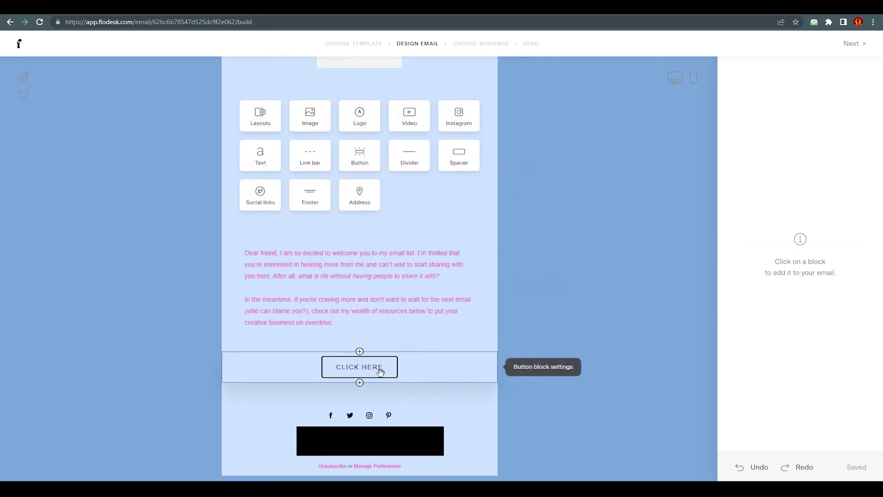
left_click(371, 418)
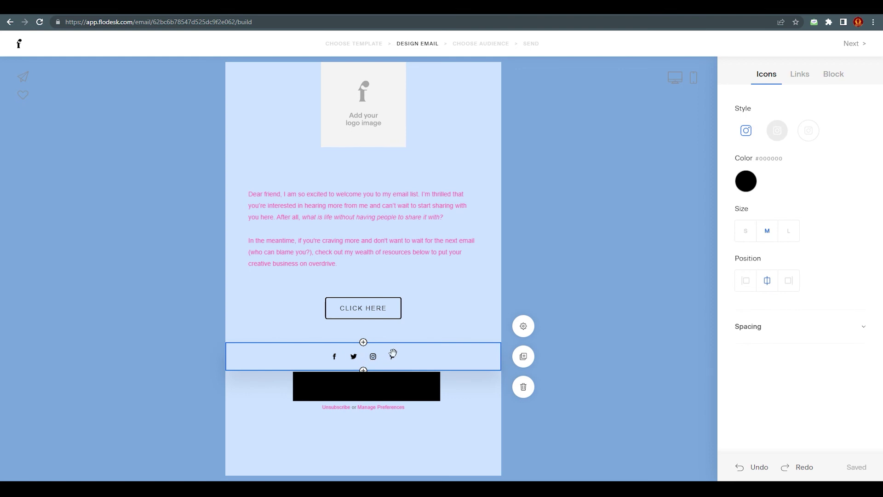
left_click(777, 131)
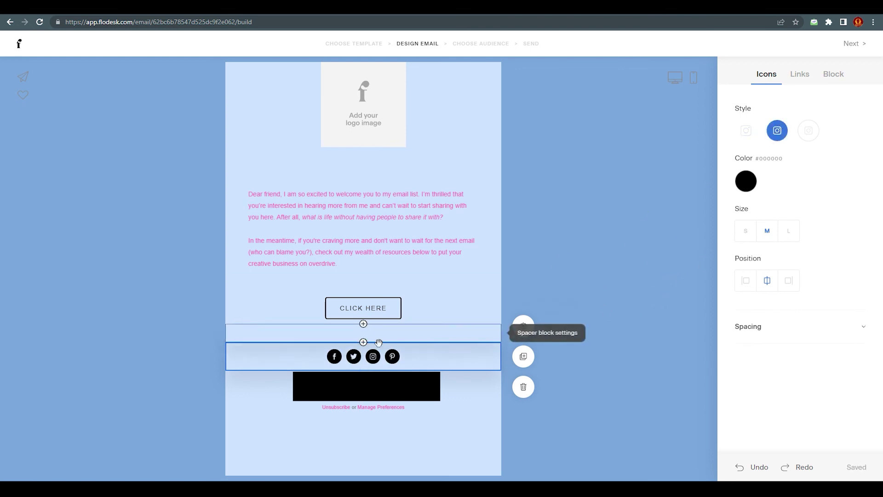
left_click(806, 138)
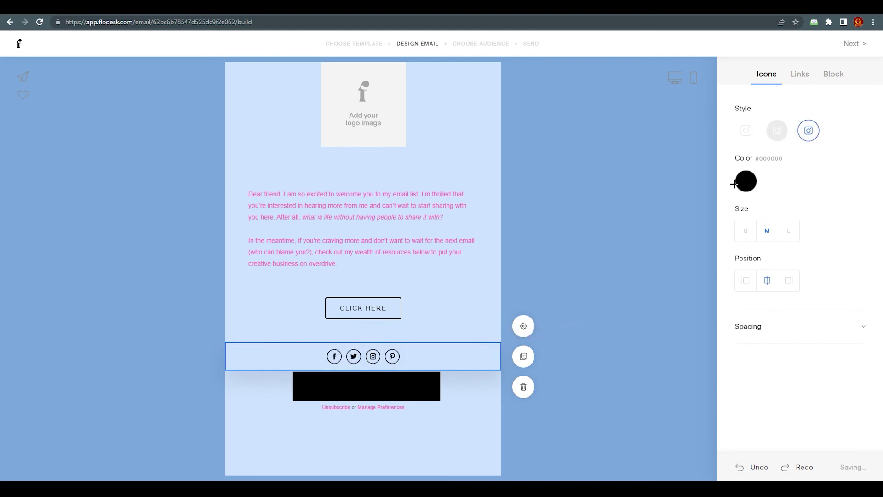
left_click(777, 131)
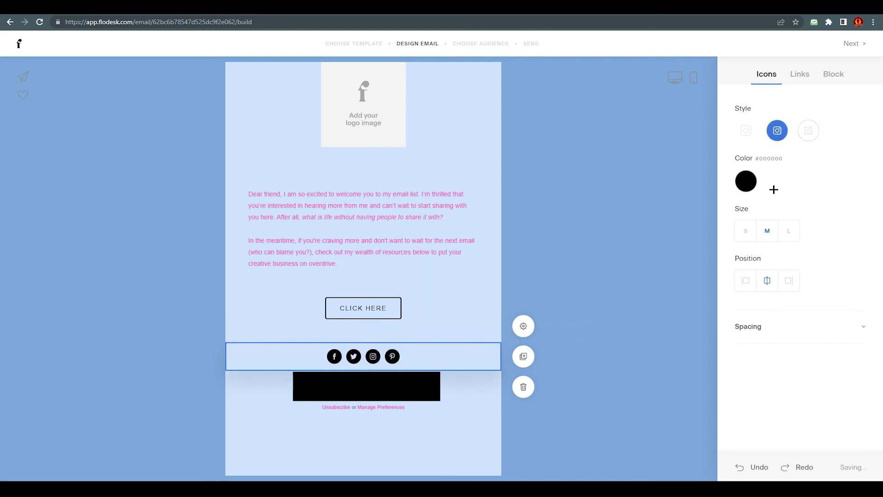
left_click(799, 75)
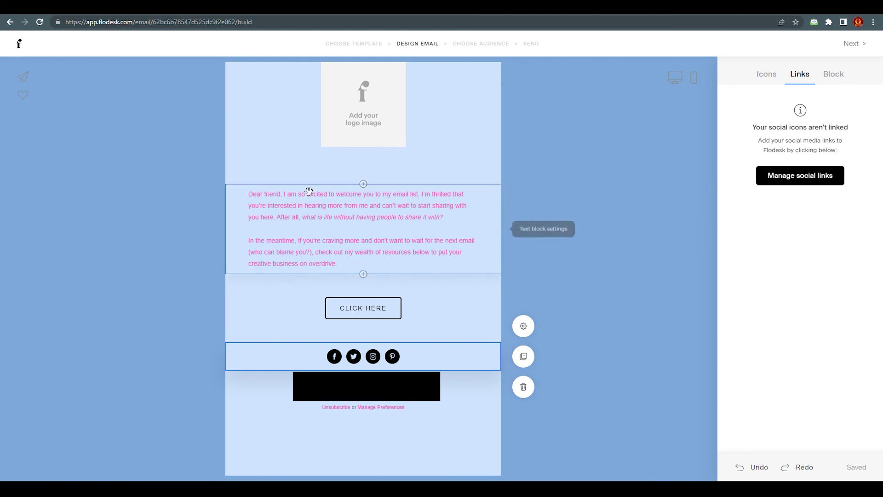
- Select the CLICK HERE button and bring up its blank web-address field in the Link settings
left_click(358, 309)
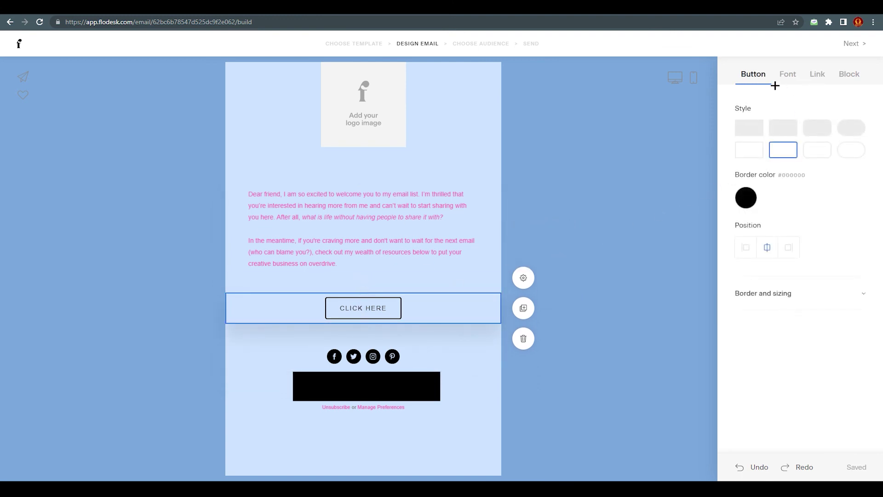
left_click(815, 77)
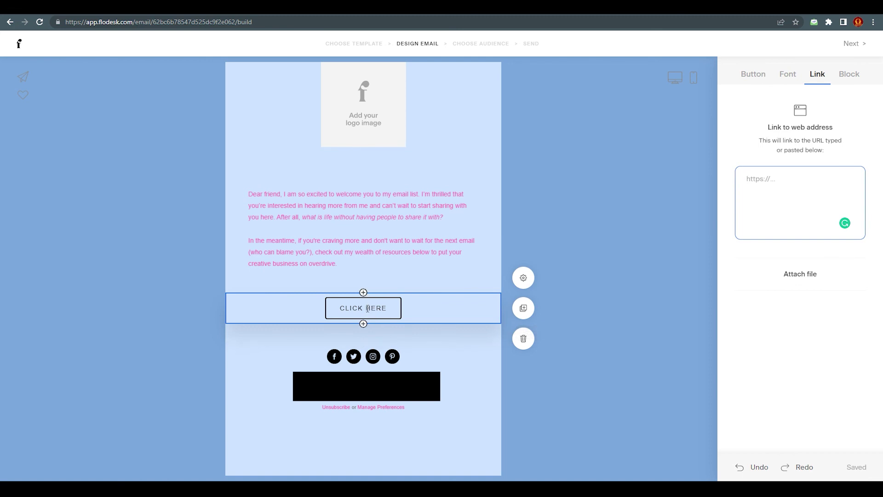
left_click(364, 292)
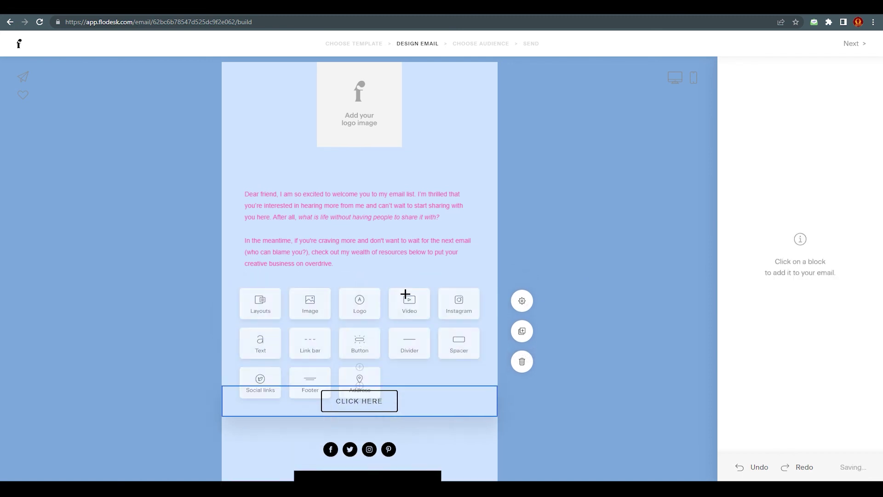
scroll(426, 335, "down", 2)
left_click(355, 366)
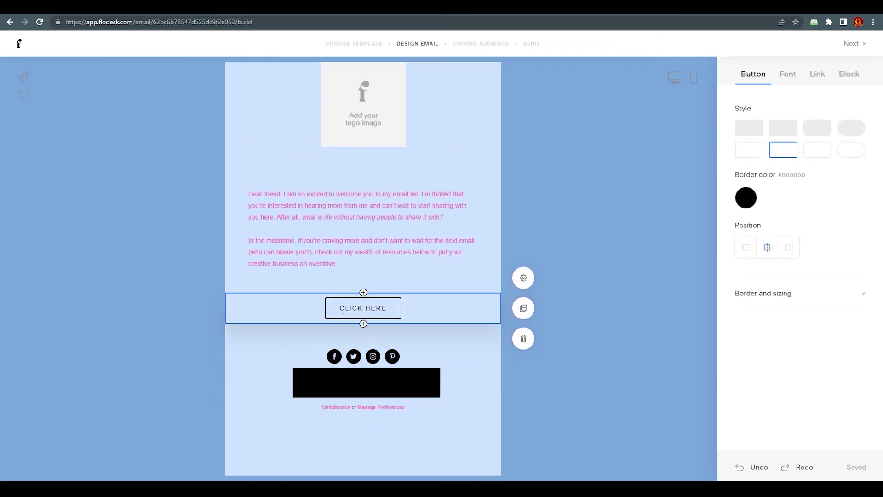
triple_click(342, 311)
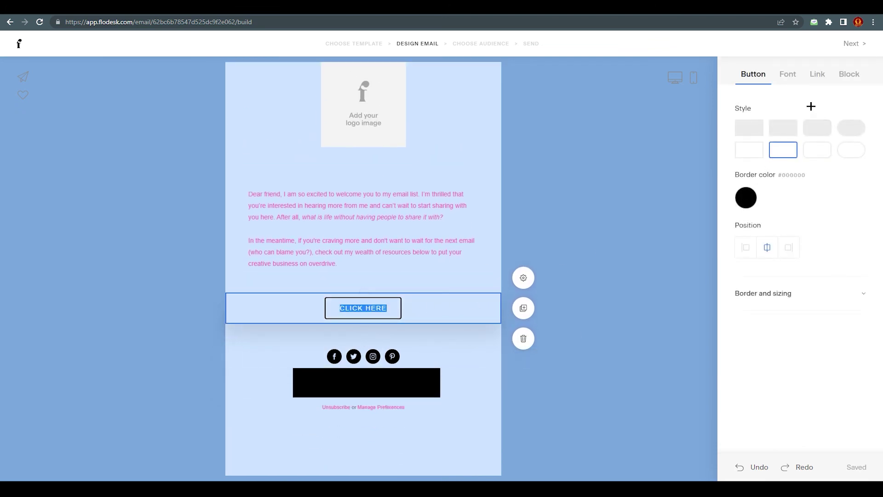
left_click(818, 74)
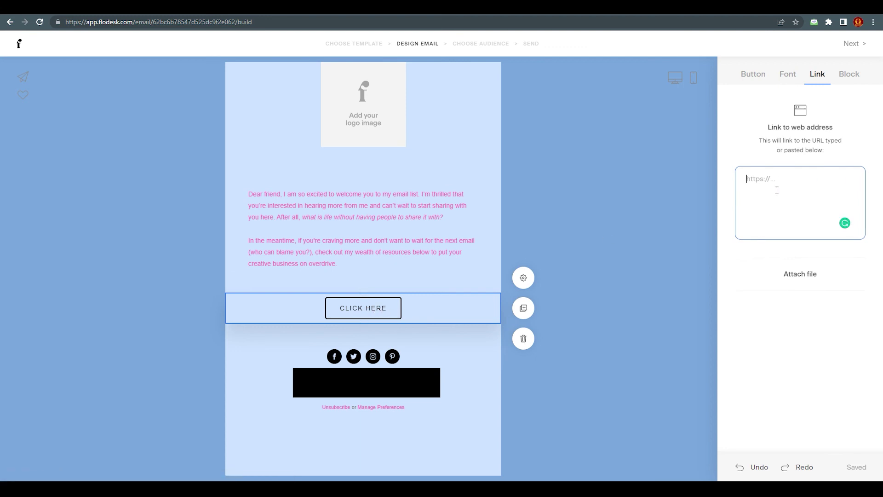